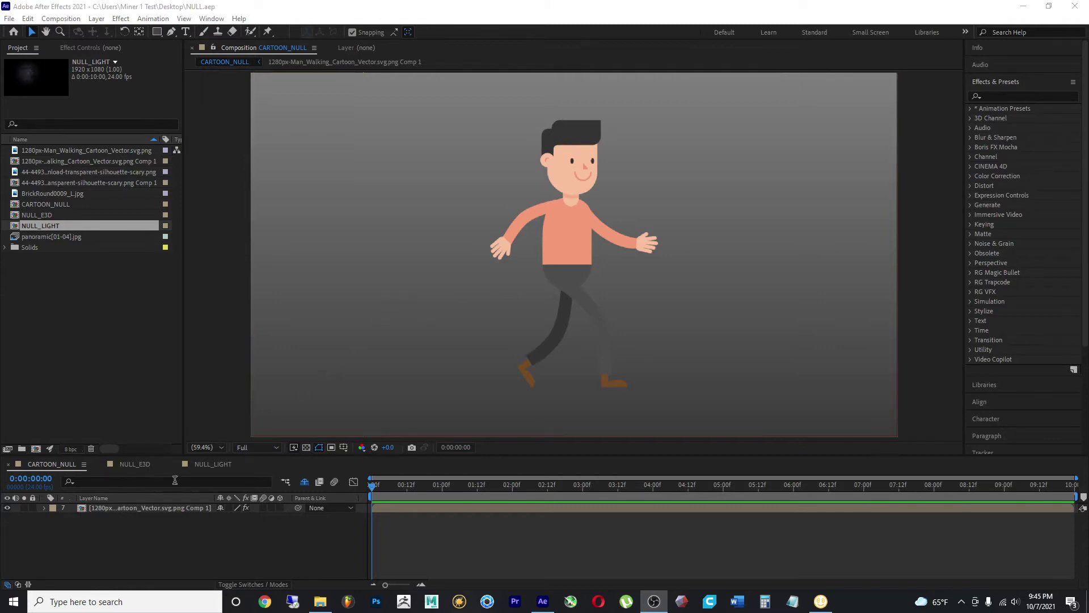
Step: Select the walking cartoon man layer in the CARTOON_NULL timeline
left_click(168, 506)
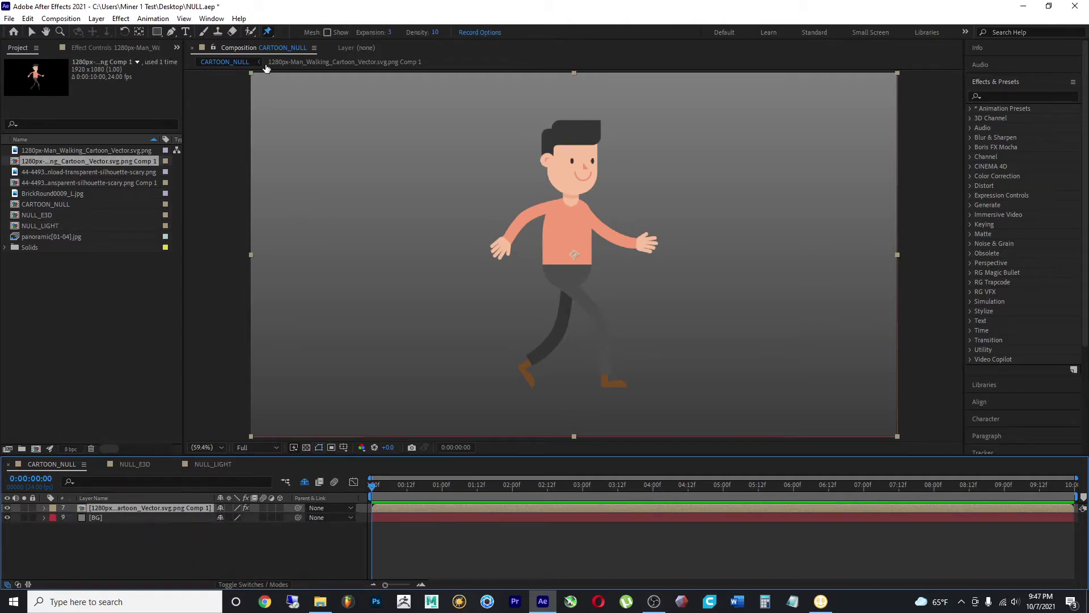
Step: Add a puppet pin on the man's right hand and lift it into a wave, then select BG
left_click(102, 48)
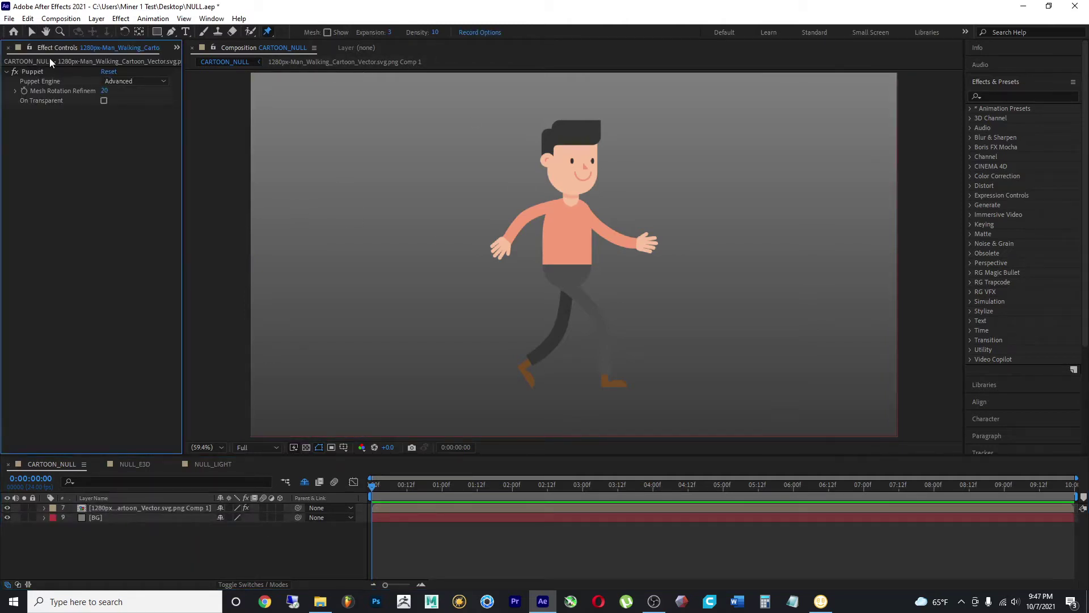
left_click(36, 73)
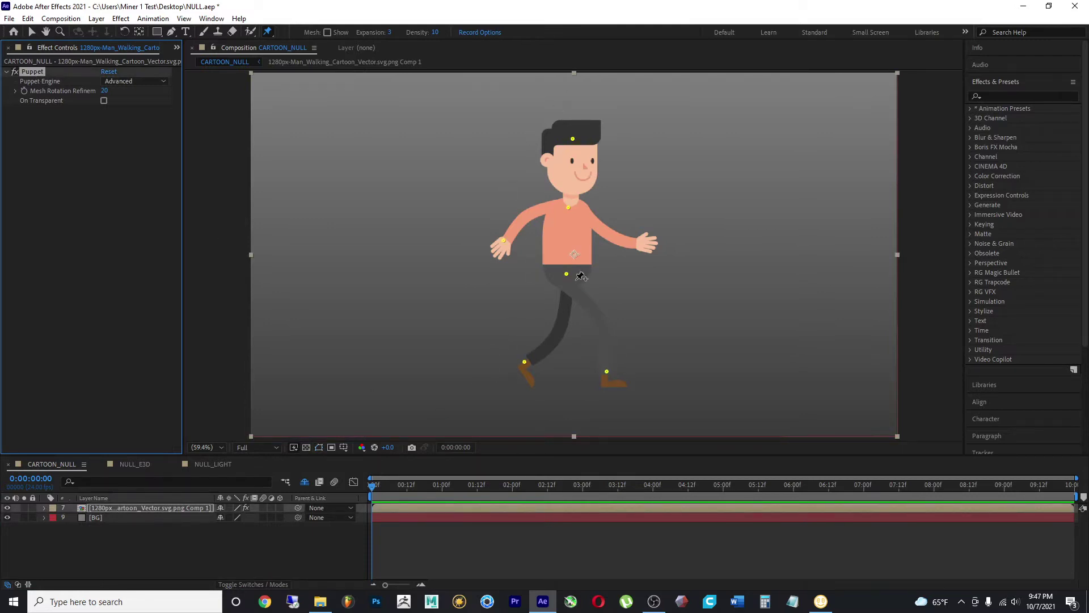
left_click(637, 243)
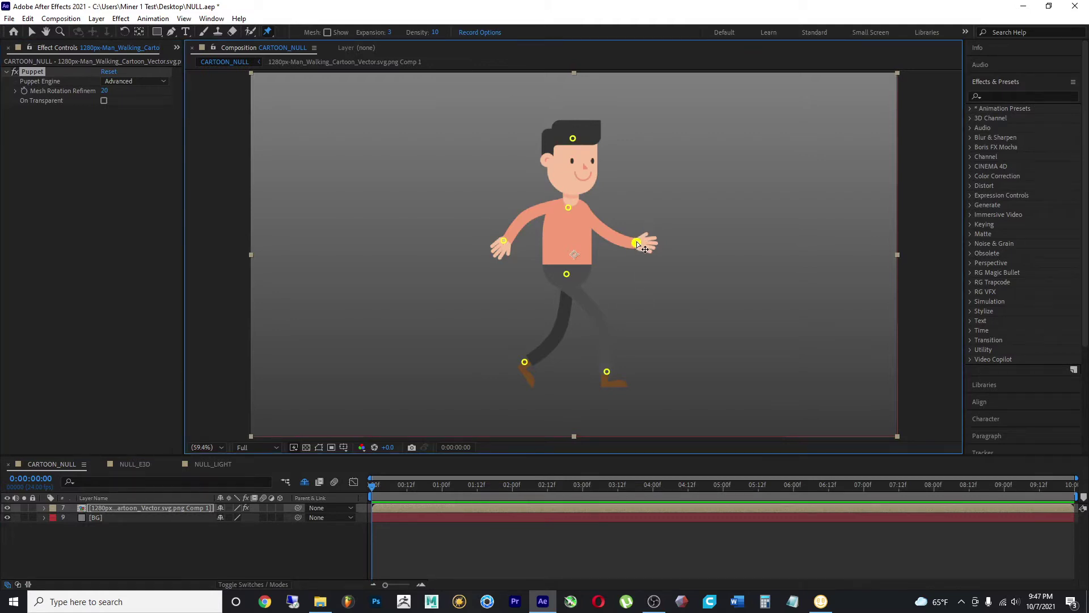
left_click_drag(637, 243, 638, 215)
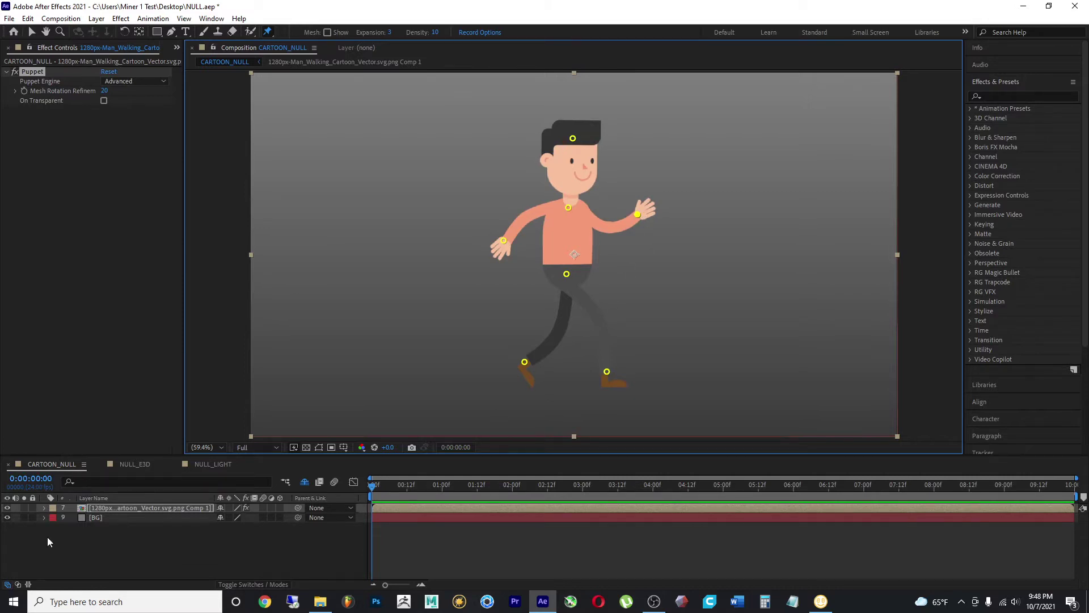
left_click(42, 507)
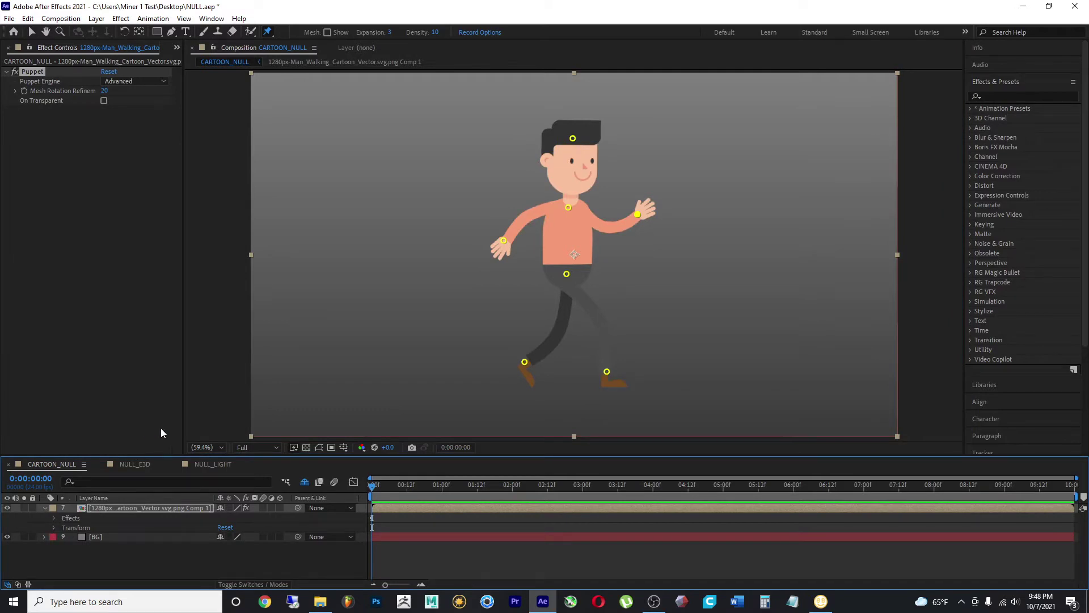
left_click(107, 537)
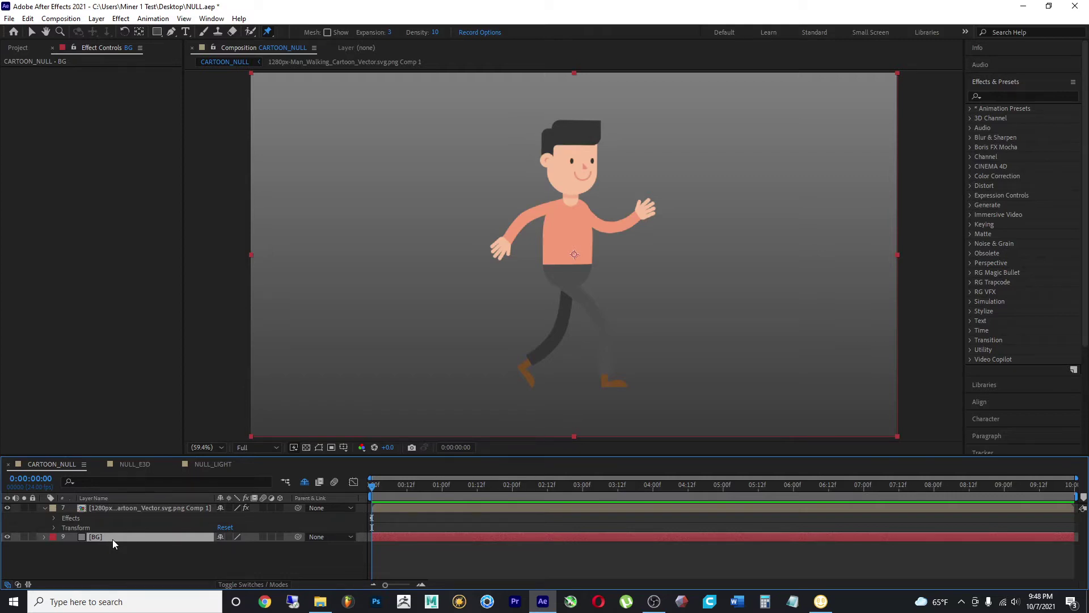
Step: Nudge the raised hand's puppet pin slightly with the Puppet Position Pin tool, then deselect the layer
left_click(32, 33)
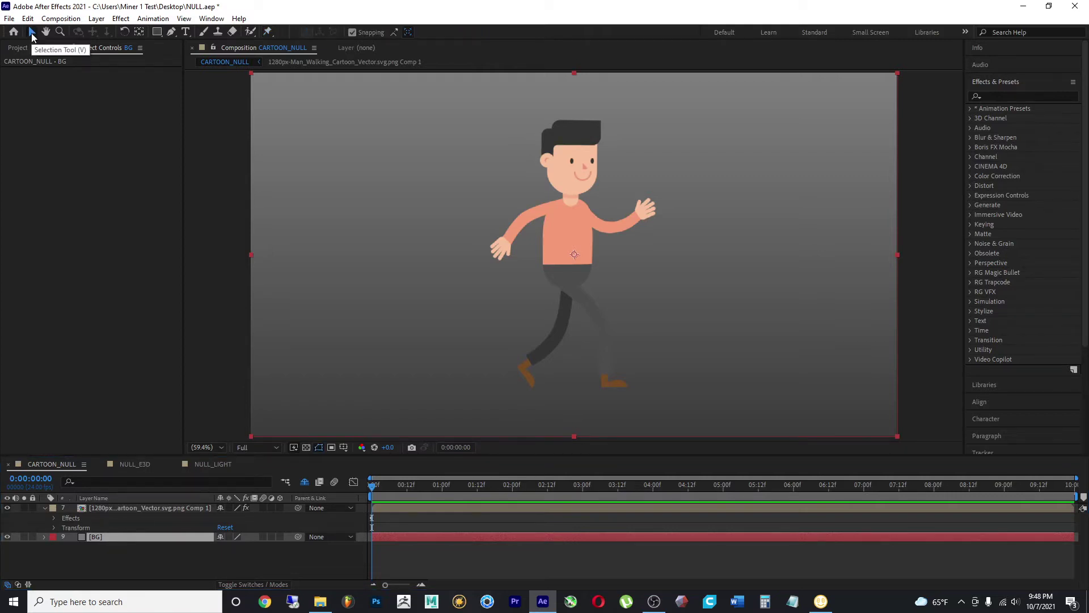
left_click(183, 508)
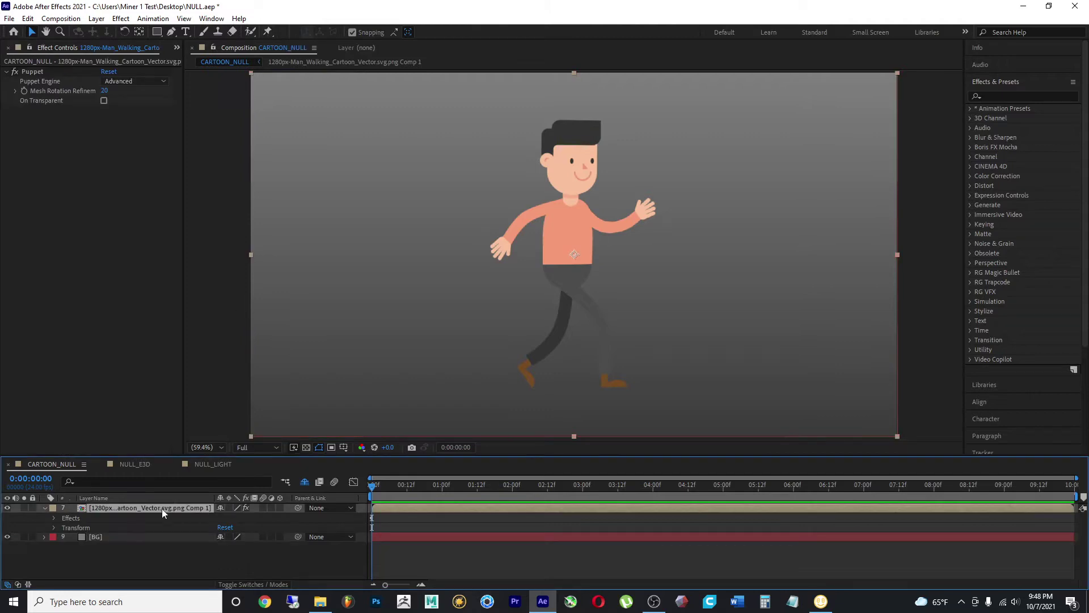
left_click(269, 33)
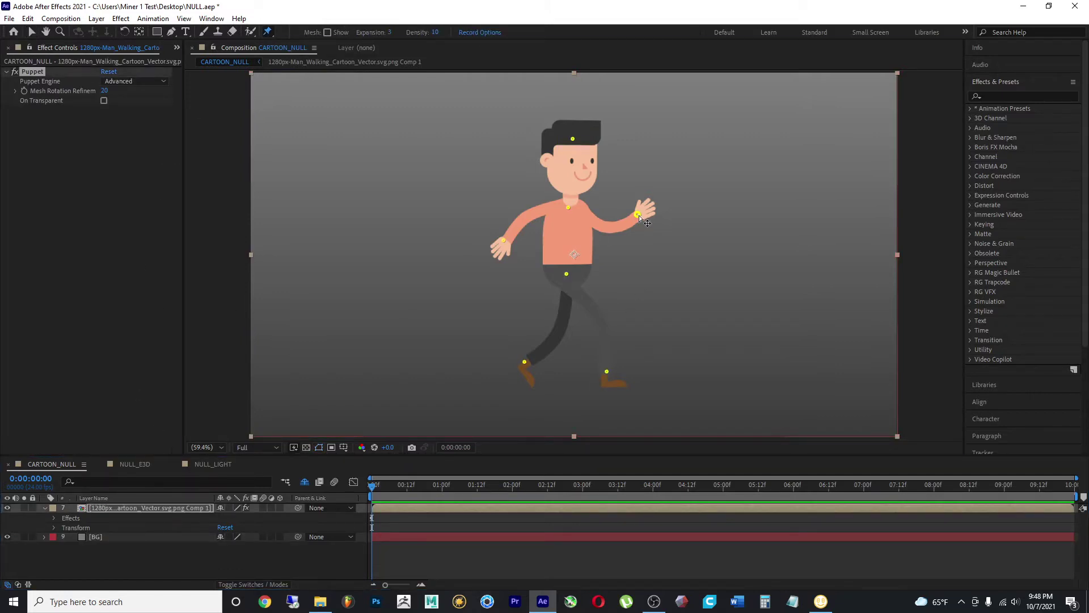
mouse_move(638, 217)
left_mouse_down()
mouse_move(641, 228)
mouse_move(639, 200)
mouse_move(638, 218)
left_mouse_up()
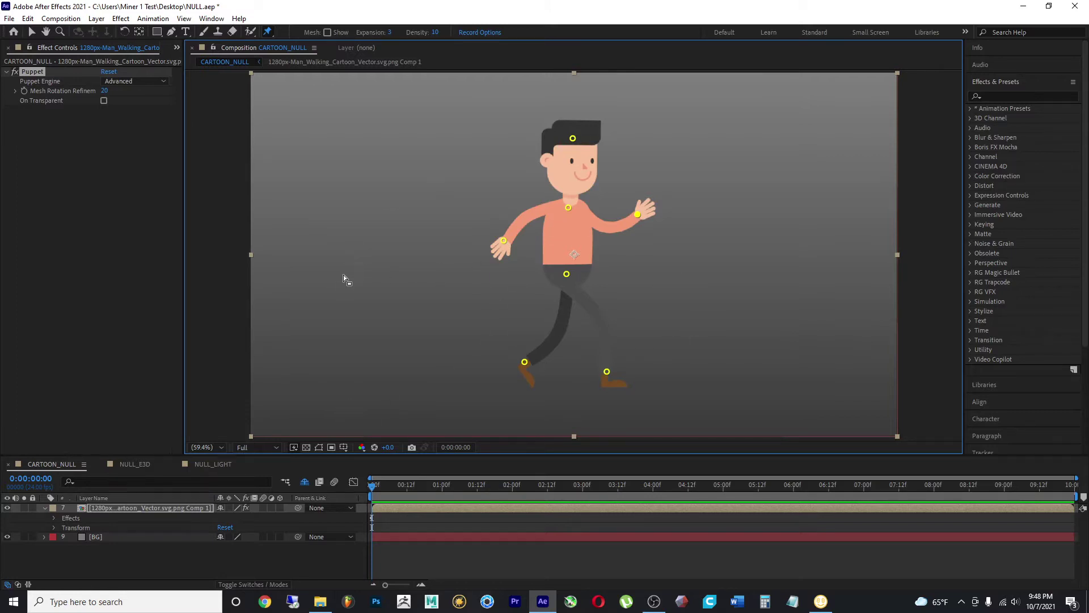
left_click(200, 523)
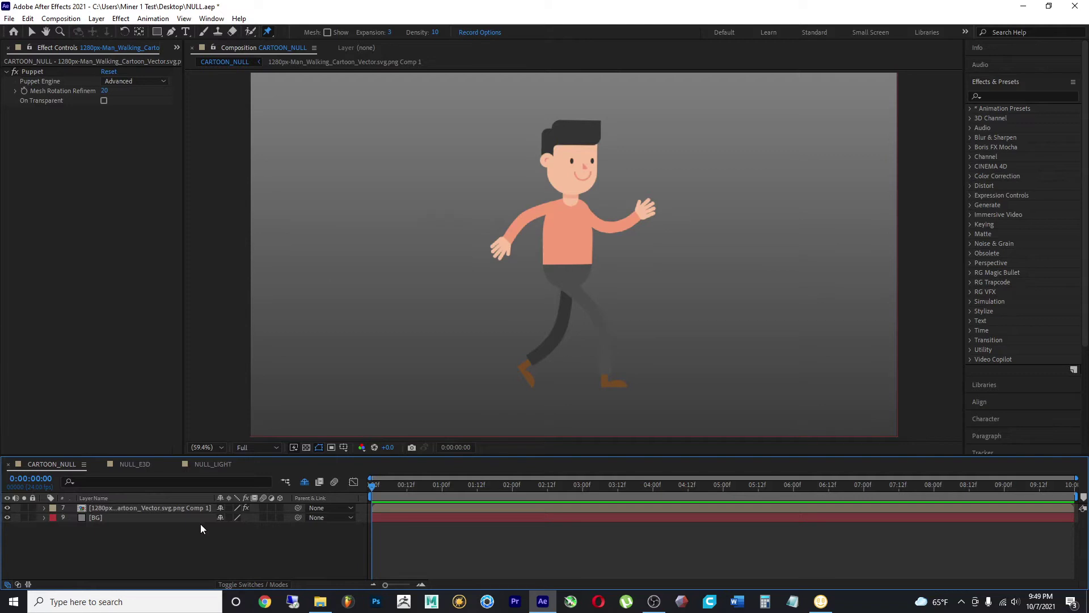
Step: Add a new Null Object layer, Null 4, to the composition
left_click(96, 18)
mouse_move(110, 32)
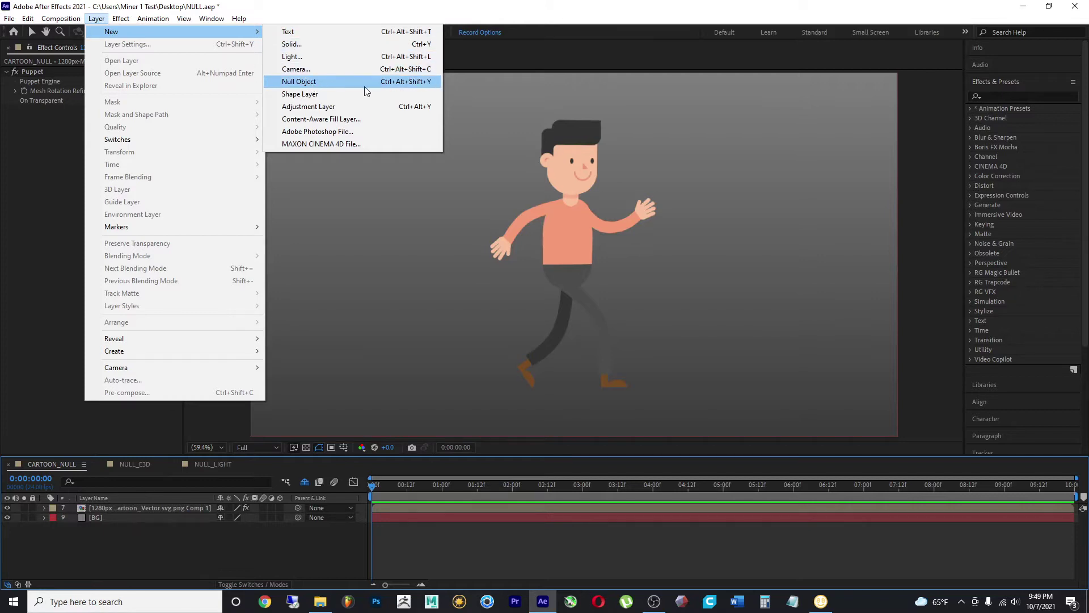
left_click(417, 83)
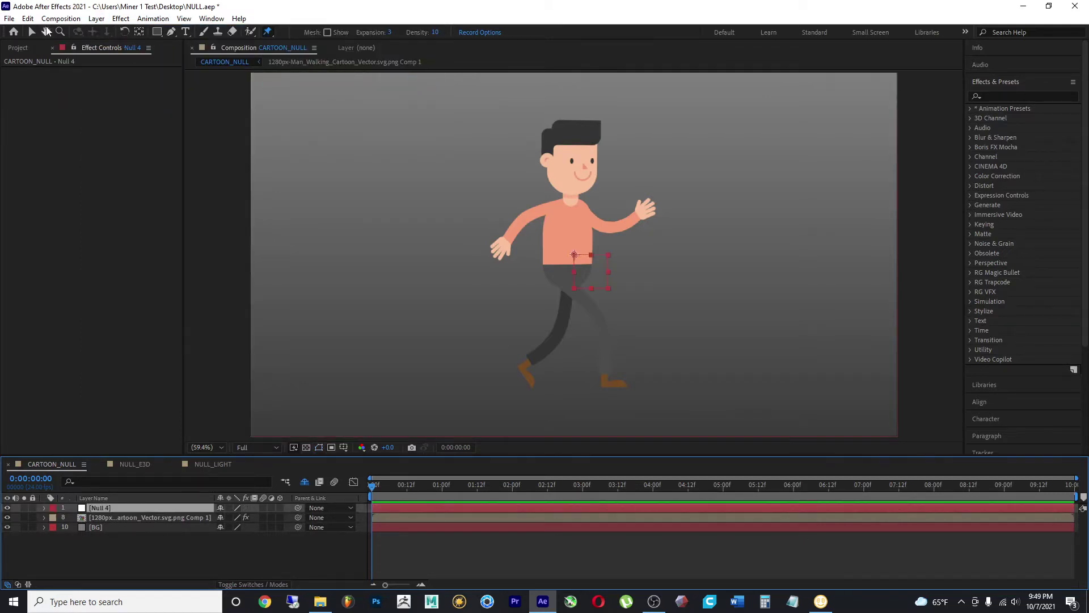
Step: Turn off snapping and place Null 4 beside the man's raised hand
left_click(32, 32)
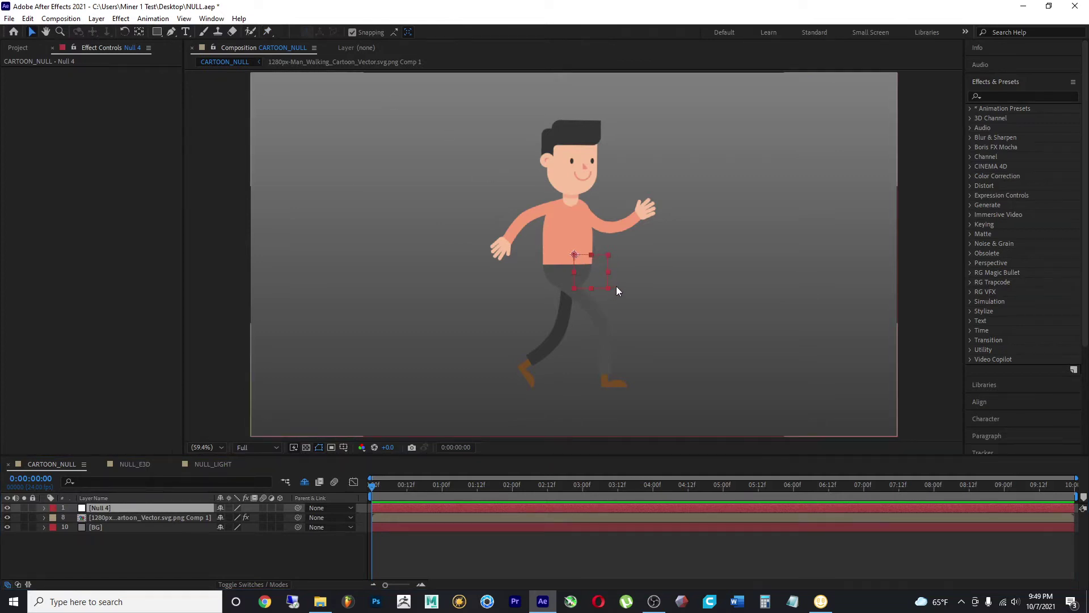
scroll(644, 278, "up", 4)
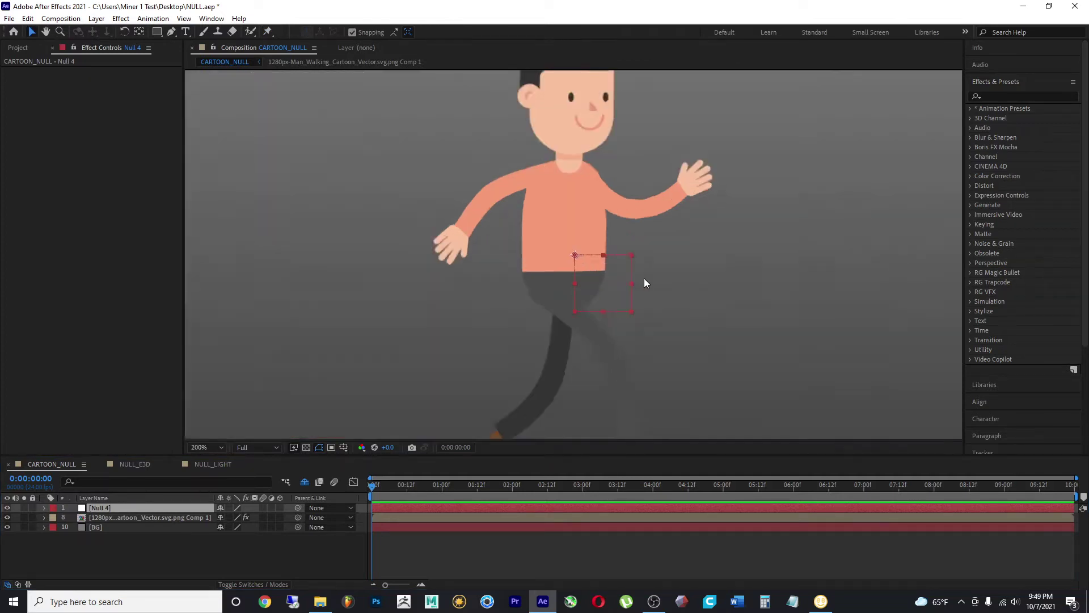
left_click_drag(692, 311, 641, 248)
key("v")
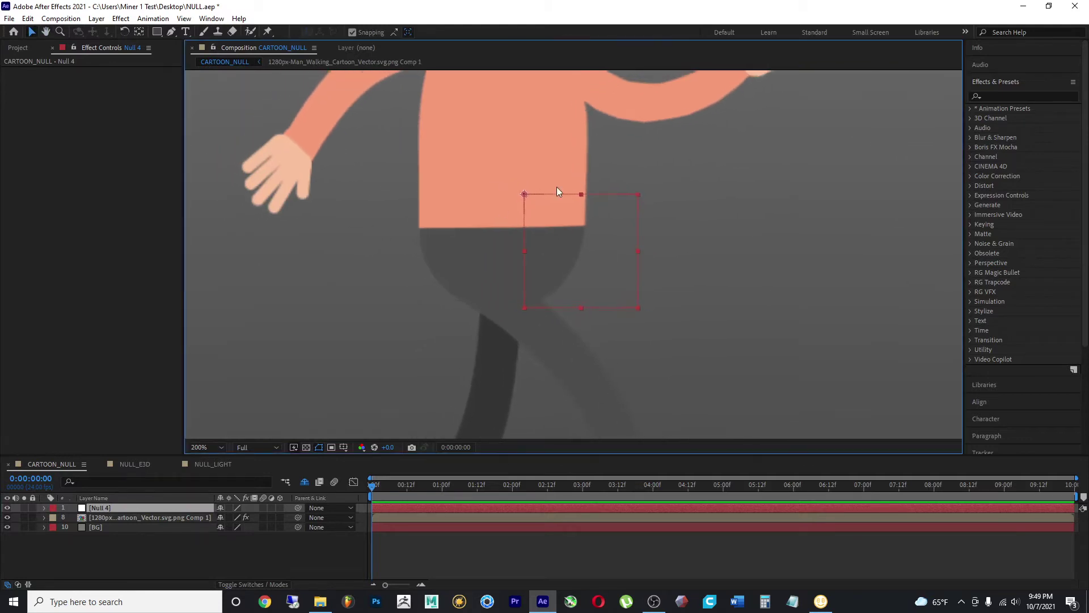
scroll(675, 245, "down", 4)
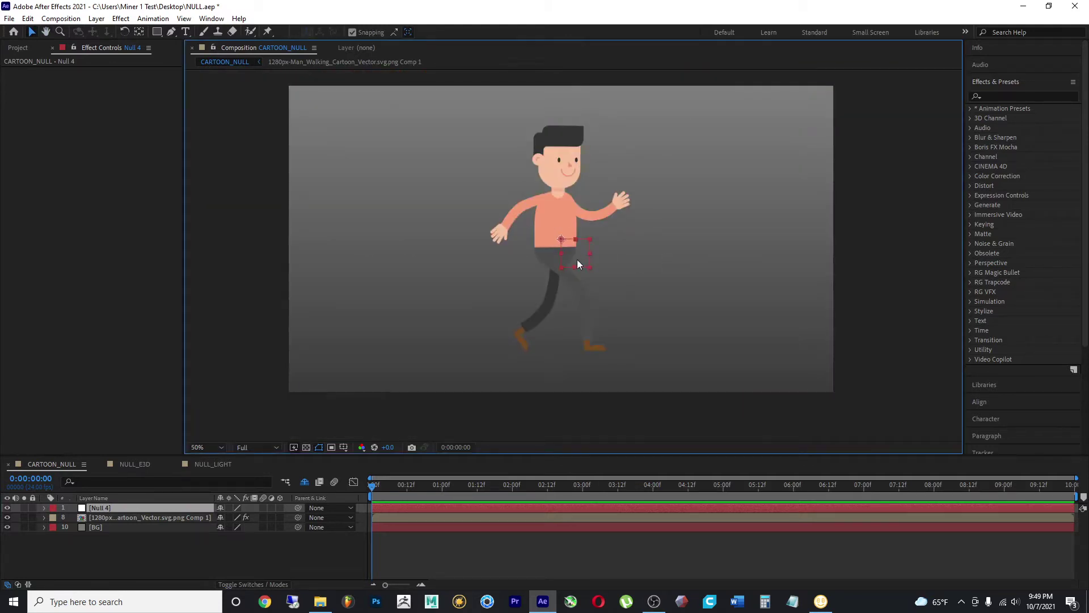
left_click_drag(615, 163, 460, 319)
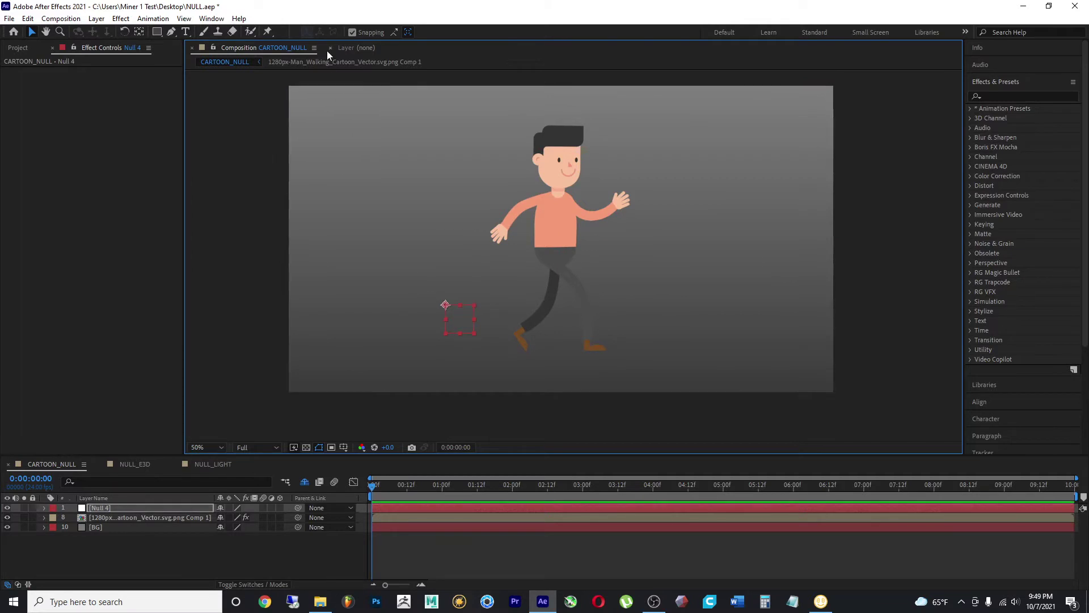
left_click(351, 32)
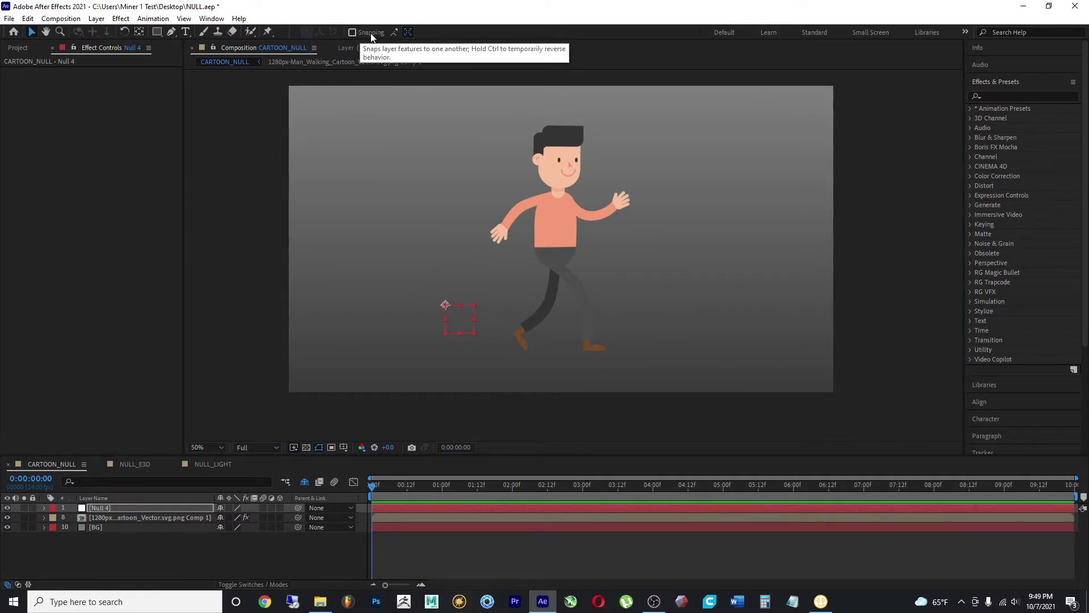
left_click_drag(457, 315, 641, 227)
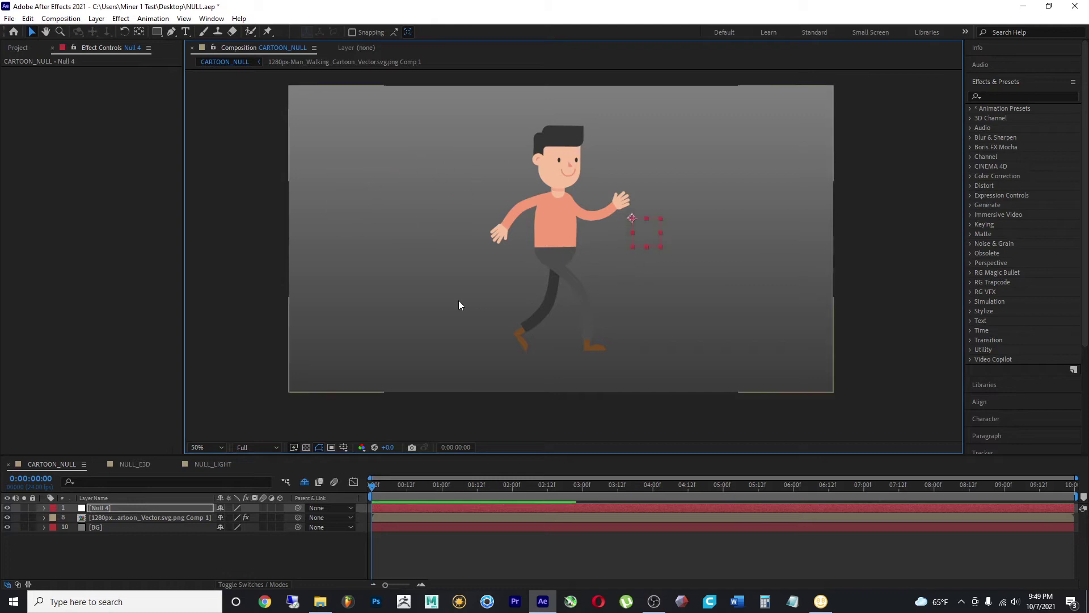
Step: Adjust Null 4's Transform: anchor X, scale to 134% and rotation to 64°
left_click(44, 508)
left_click(54, 518)
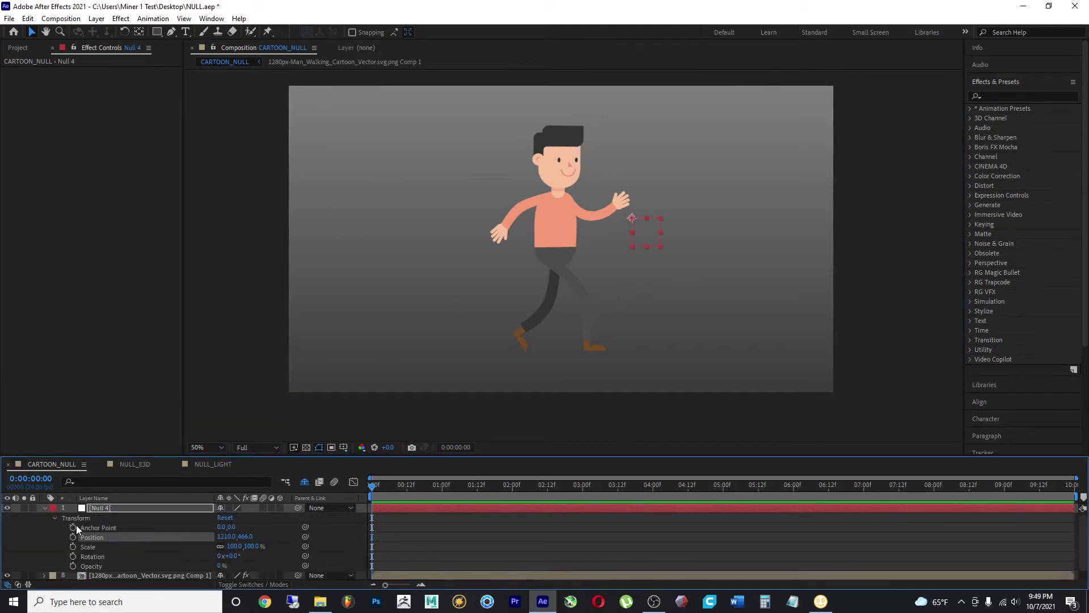
left_click(77, 518)
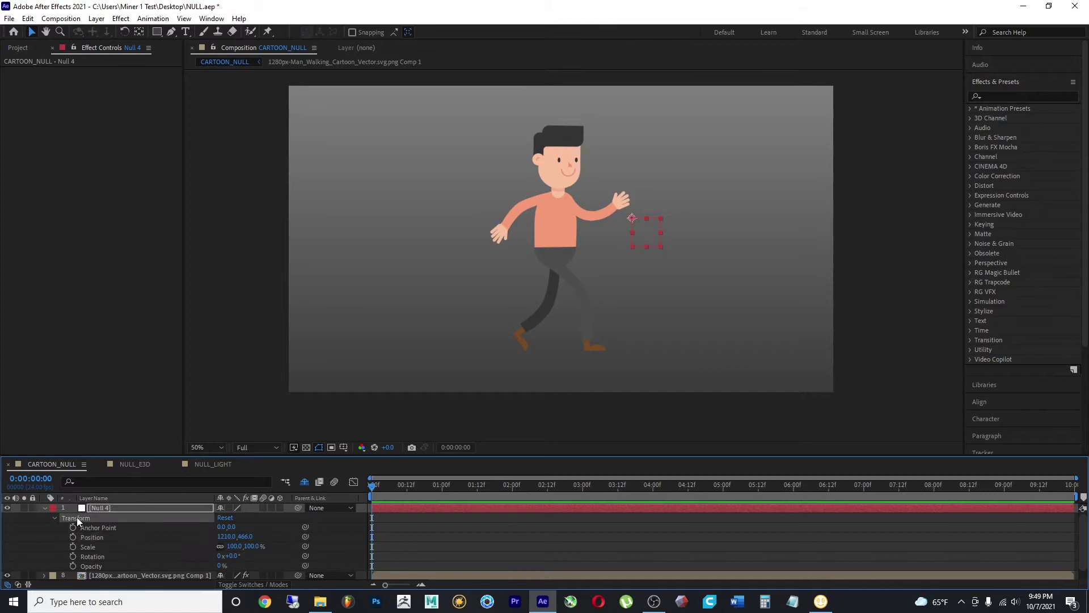
left_click(111, 527)
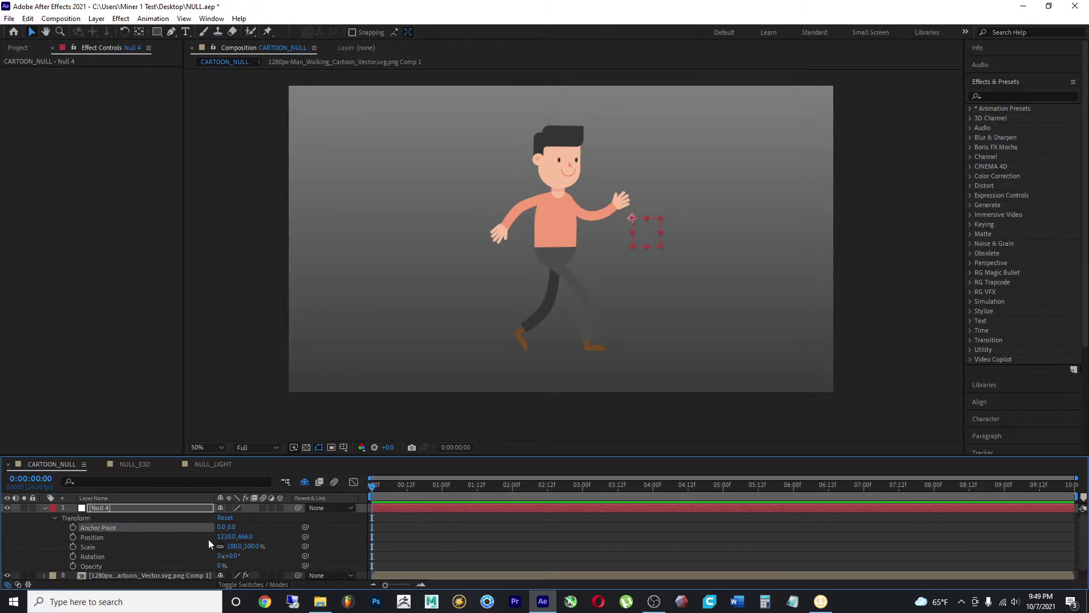
left_click_drag(222, 527, 192, 526)
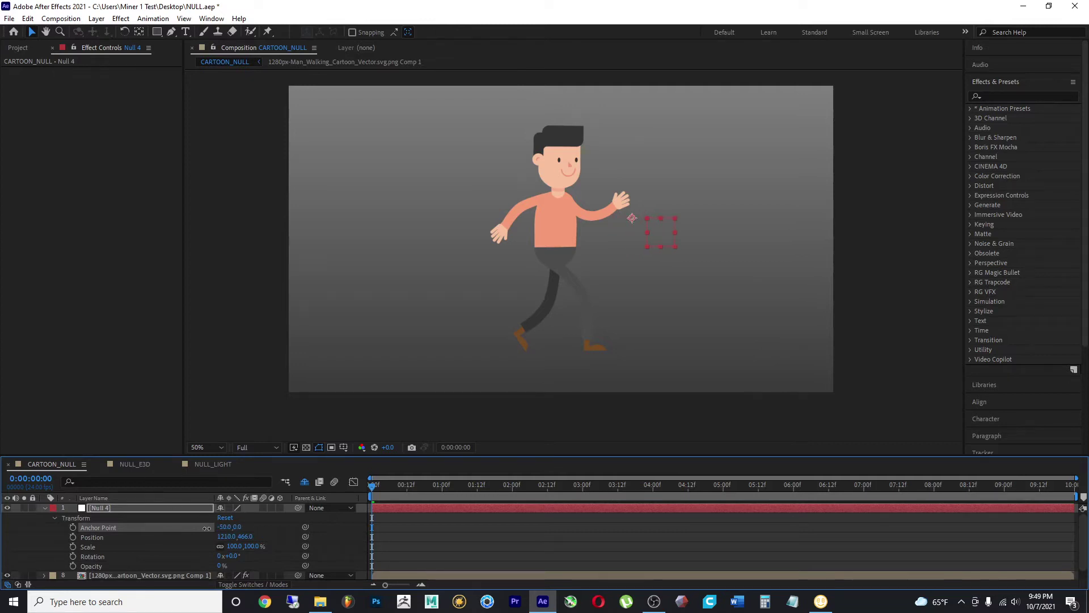
left_click(138, 538)
left_click(128, 548)
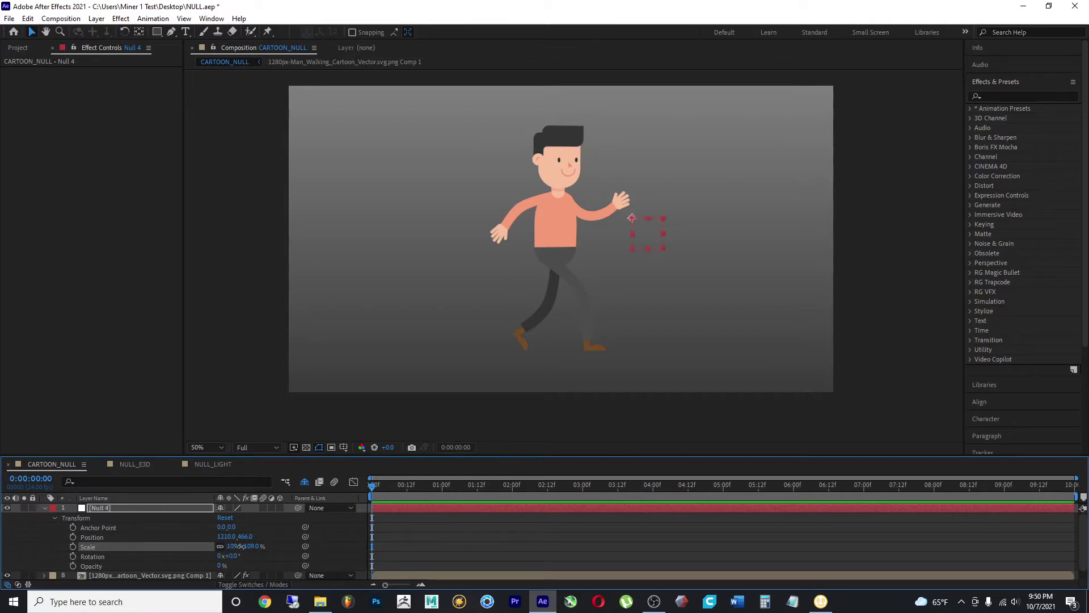
left_click_drag(233, 546, 248, 527)
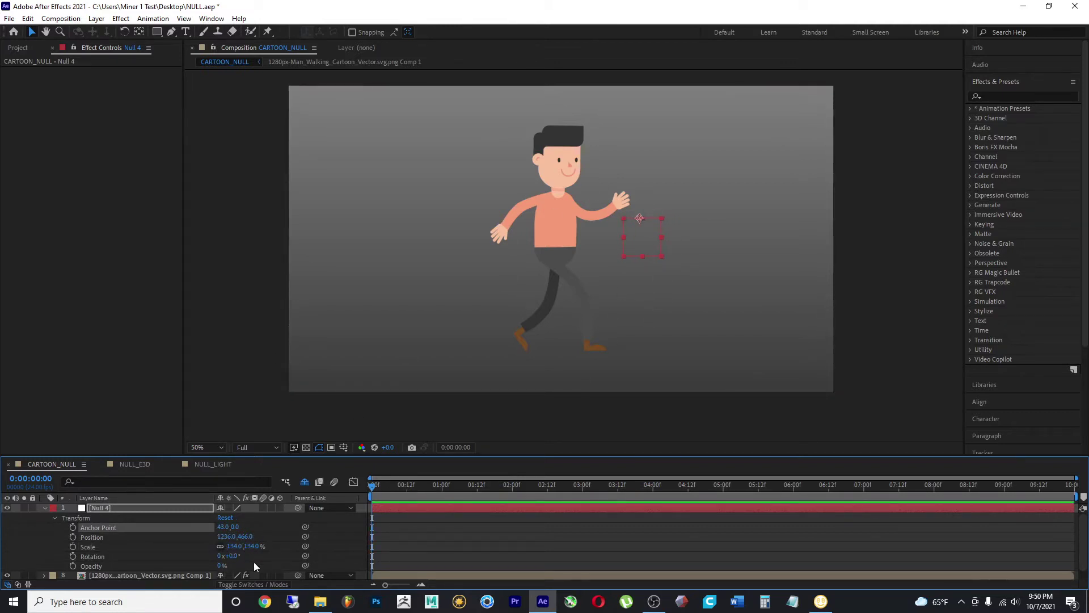
left_click_drag(229, 556, 258, 565)
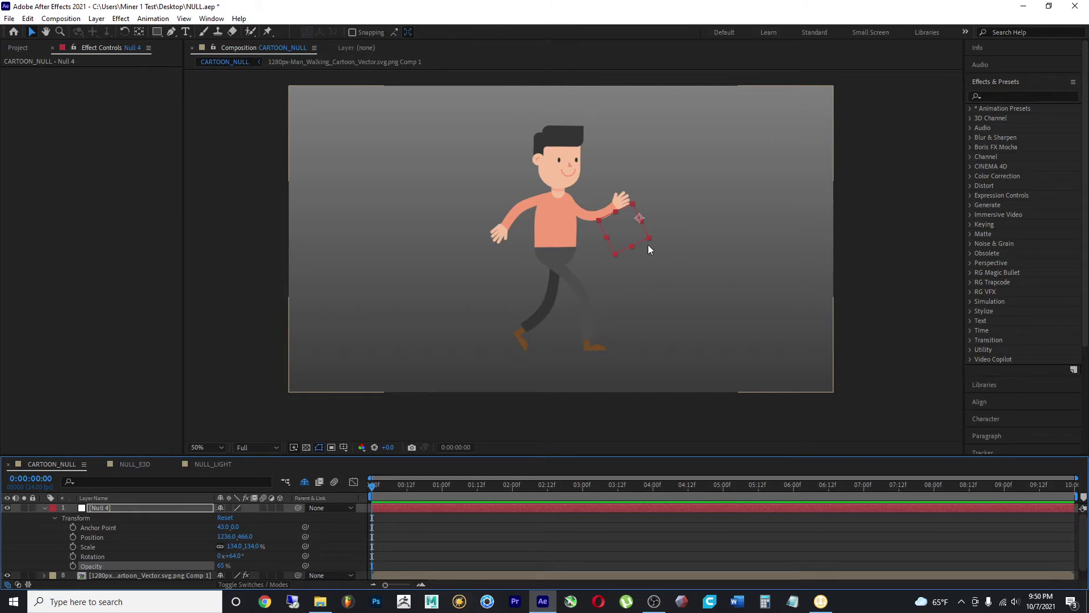
Step: Undo those changes, restoring Null 4's default anchor, rotation, opacity, scale and position
key("ctrl+z")
key("ctrl+z")
key("ctrl+z")
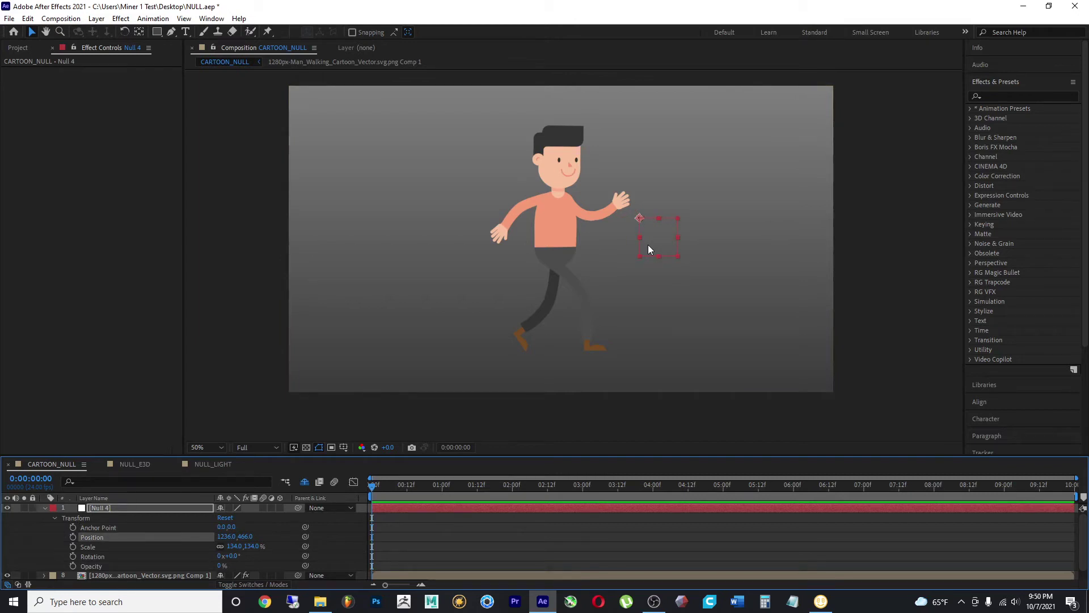
key("ctrl+z")
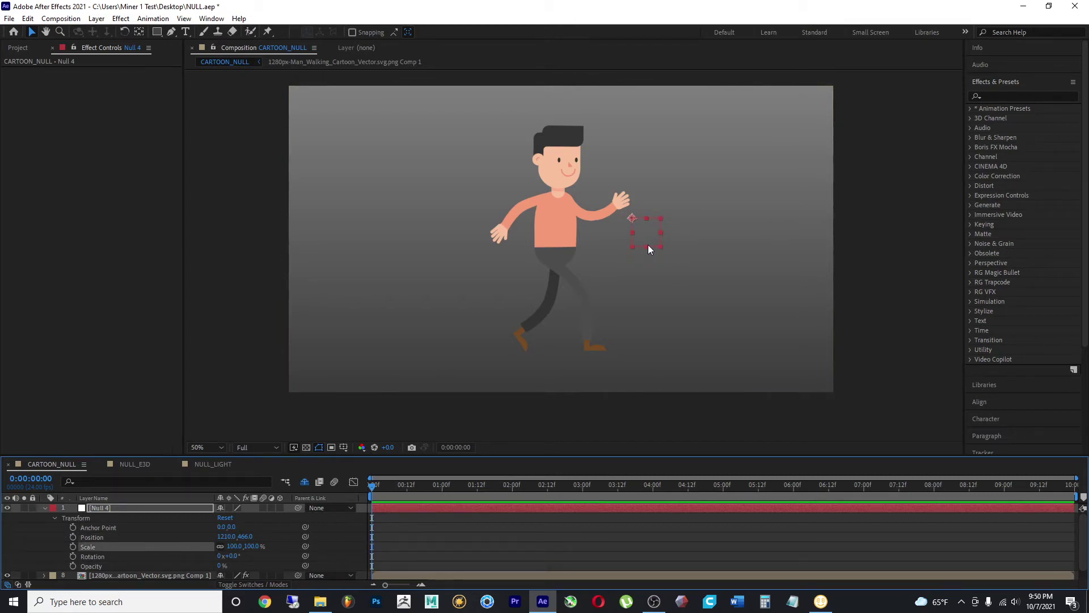
key("ctrl+z")
key("ctrl+z")
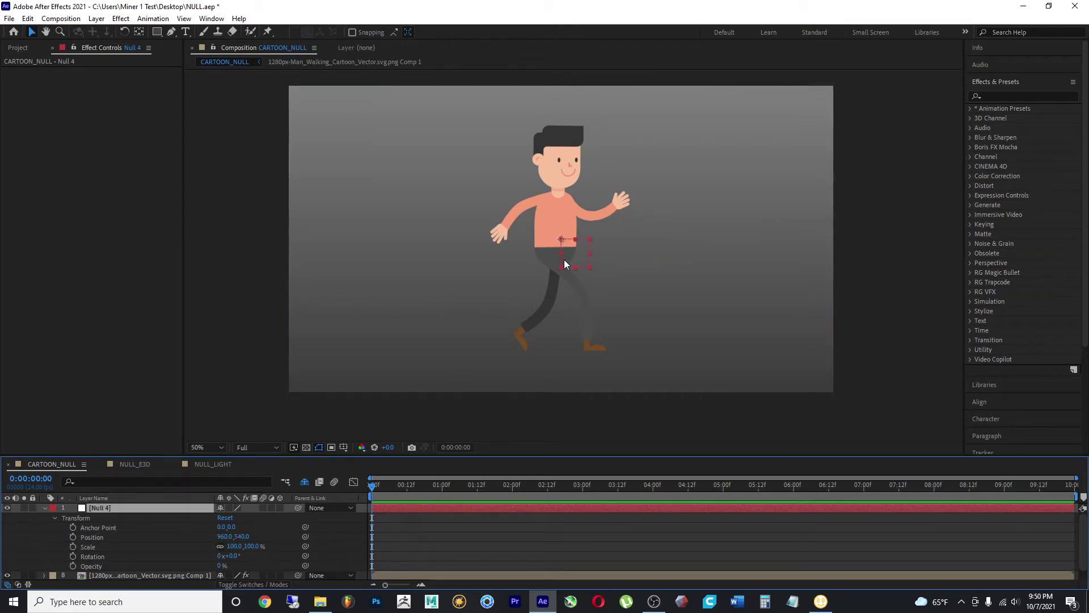
Step: Move Null 4 onto the character's right hand at 1154,422 and show only its Position
left_click_drag(566, 258, 625, 229)
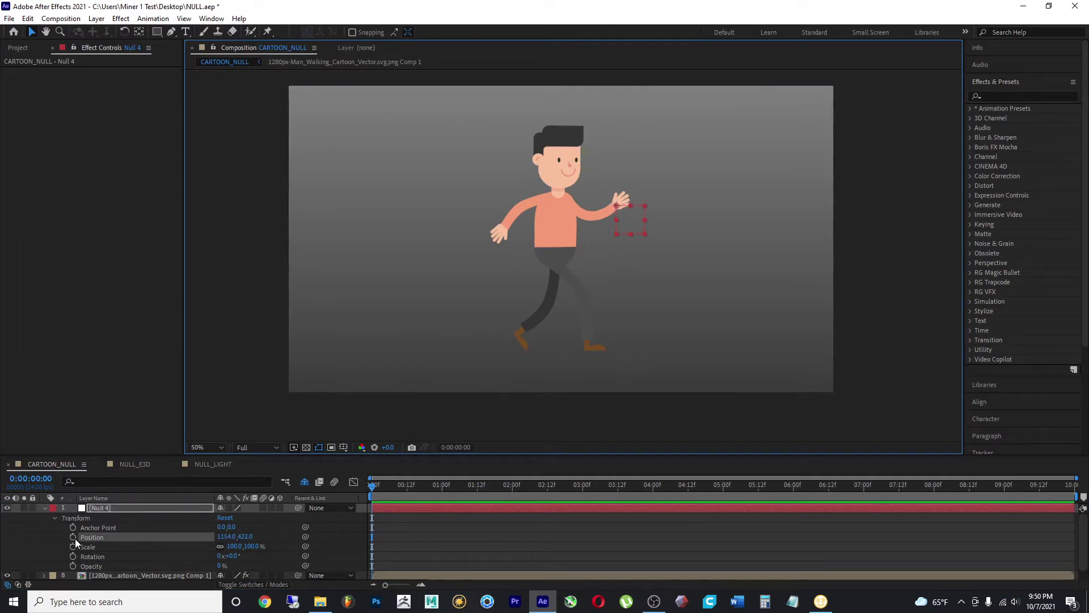
left_click(105, 508)
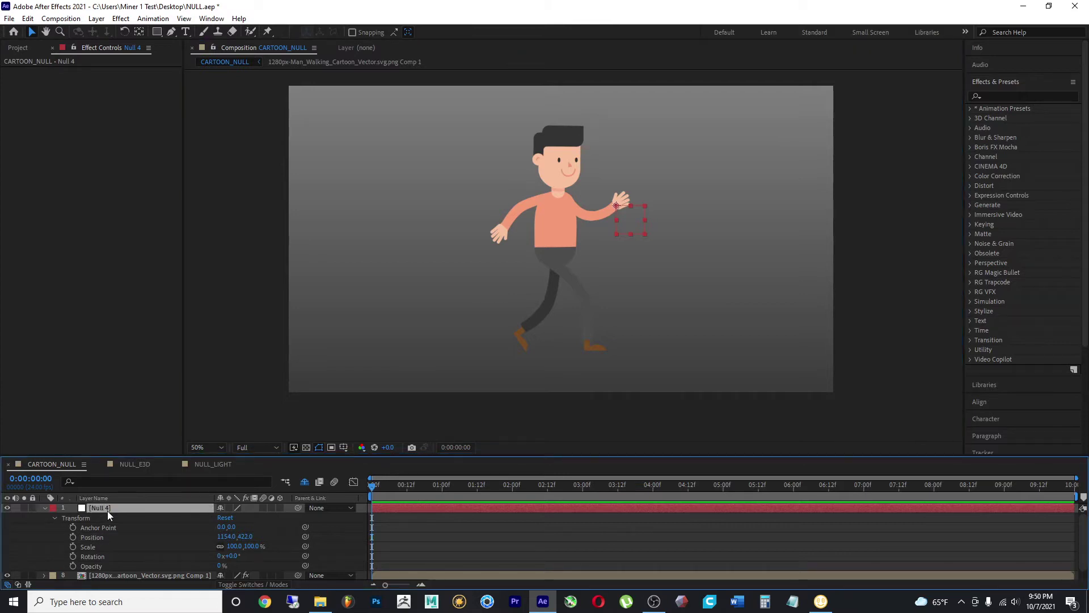
key("p")
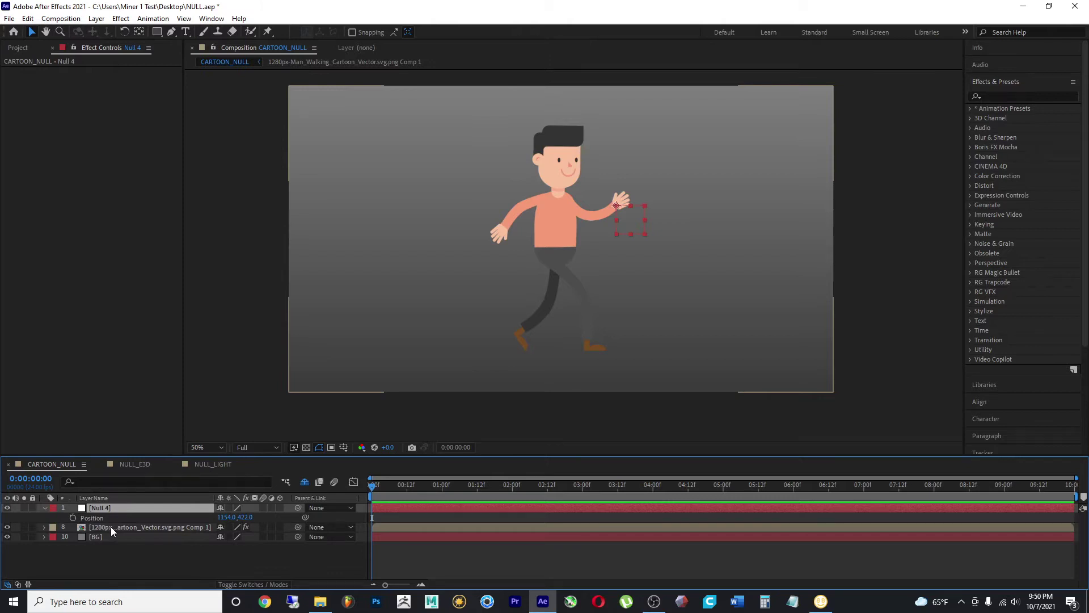
Step: Select the hand's Puppet Pin 7 on the character layer and reveal its pin properties
left_click(111, 527)
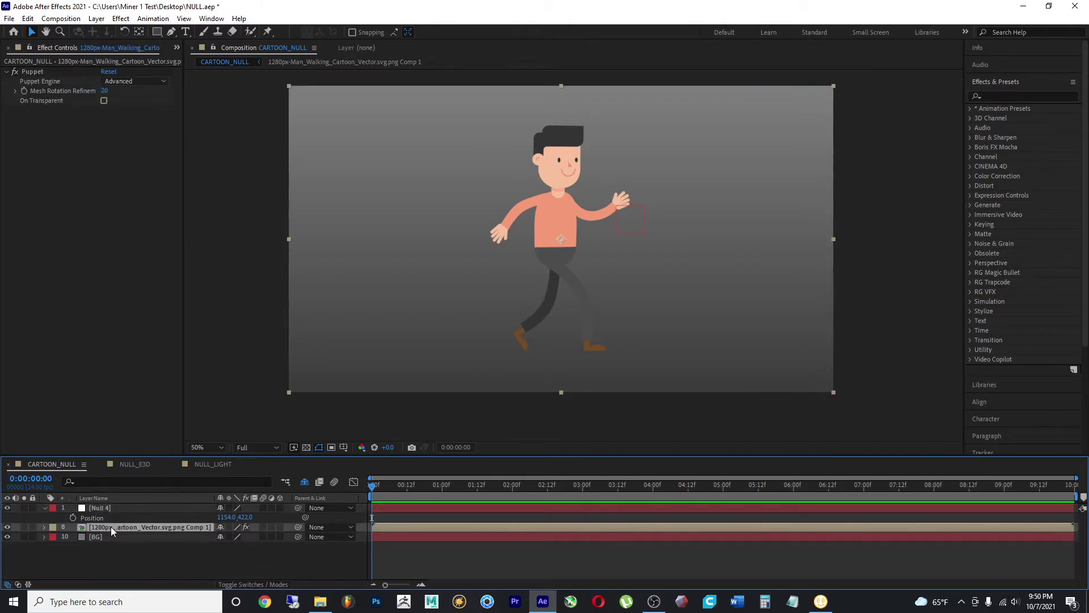
left_click(47, 70)
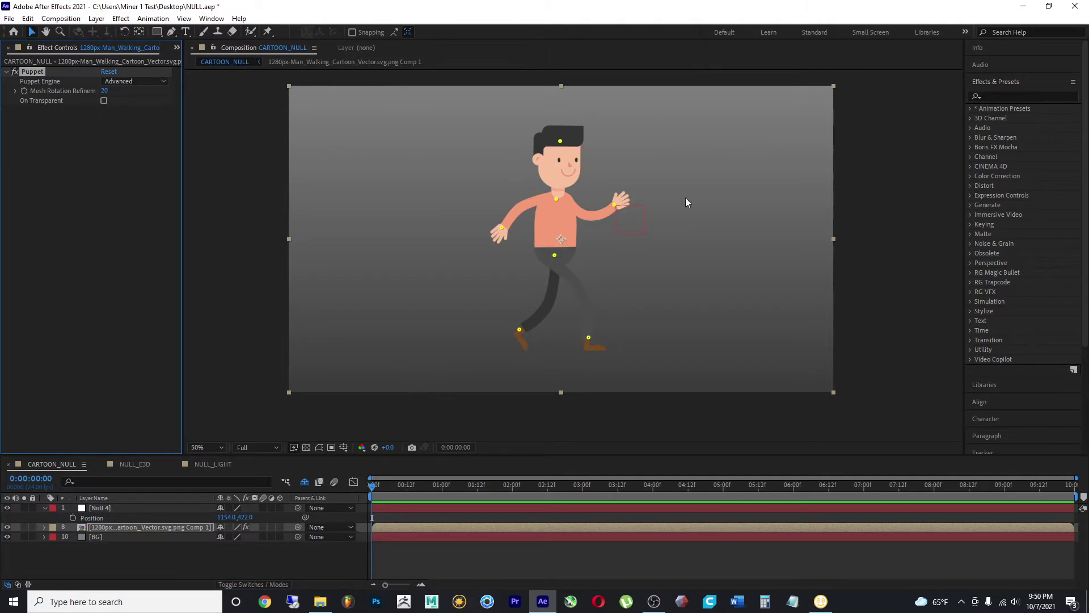
left_click(613, 204)
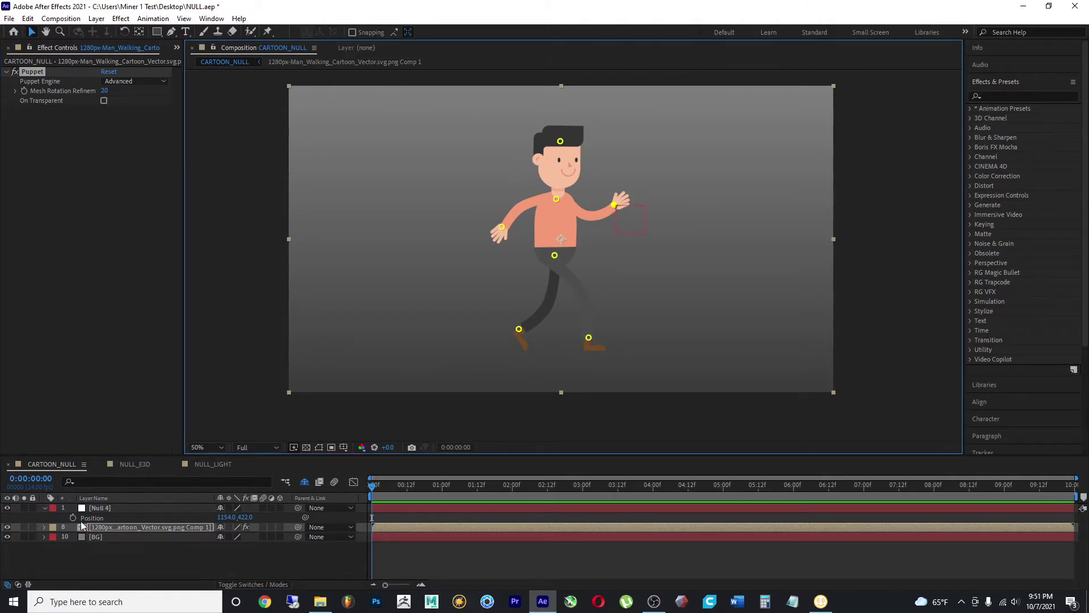
left_click(44, 527)
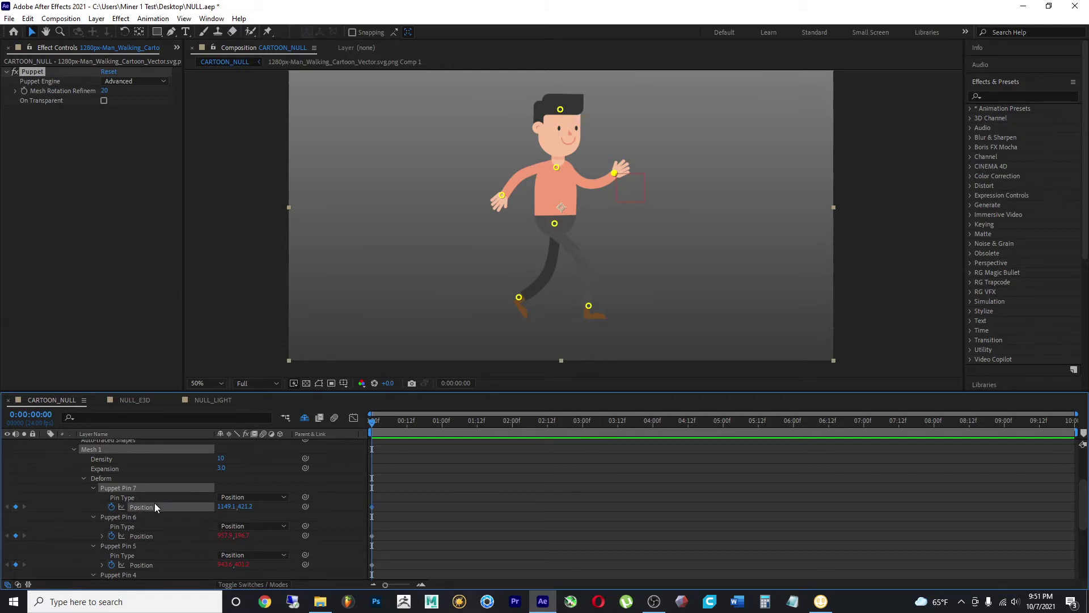
Step: Pick-whip Puppet Pin 7's Position to Null 4's Position
scroll(154, 502, "up", 3)
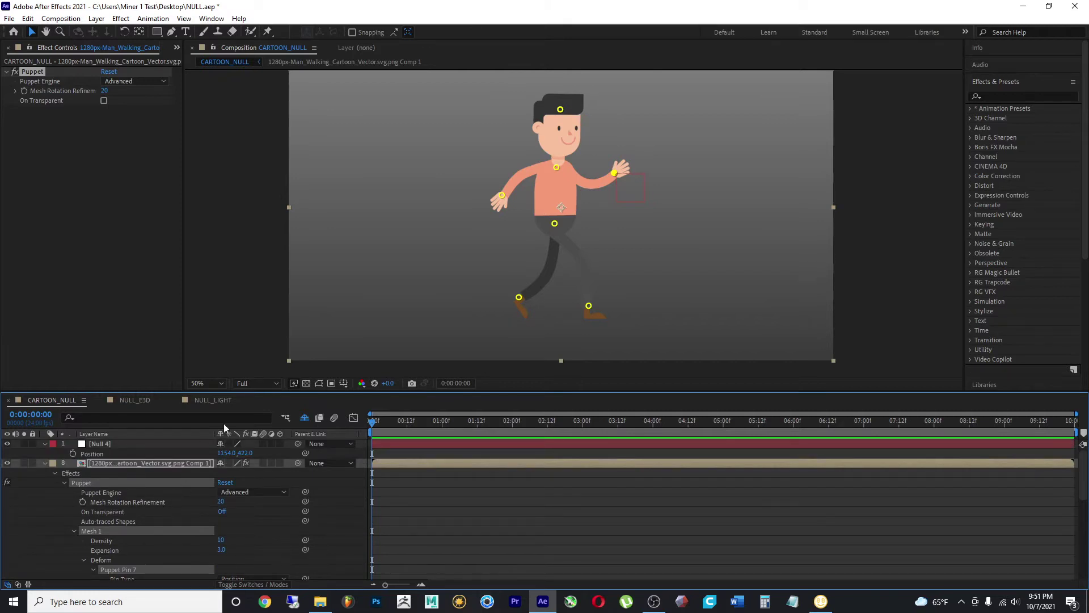
left_click_drag(234, 391, 233, 338)
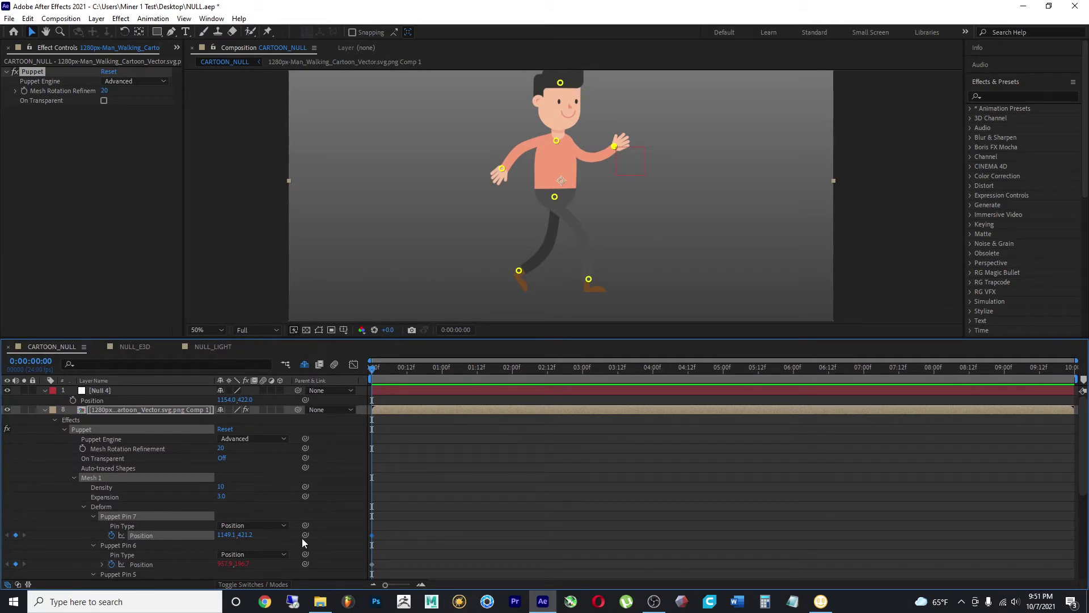
left_click_drag(306, 535, 267, 523)
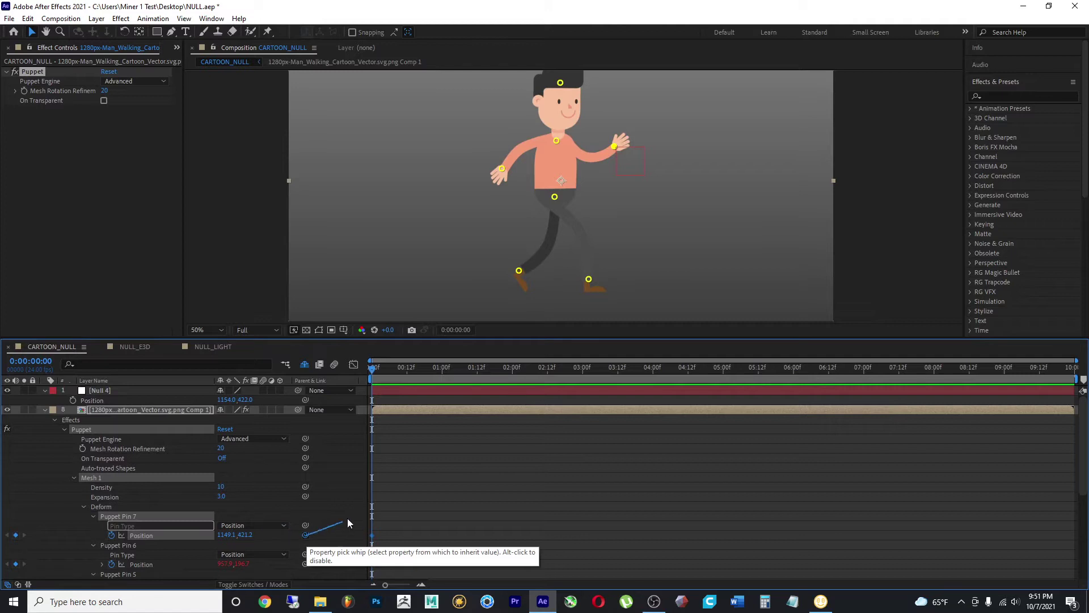
left_click_drag(348, 521, 94, 405)
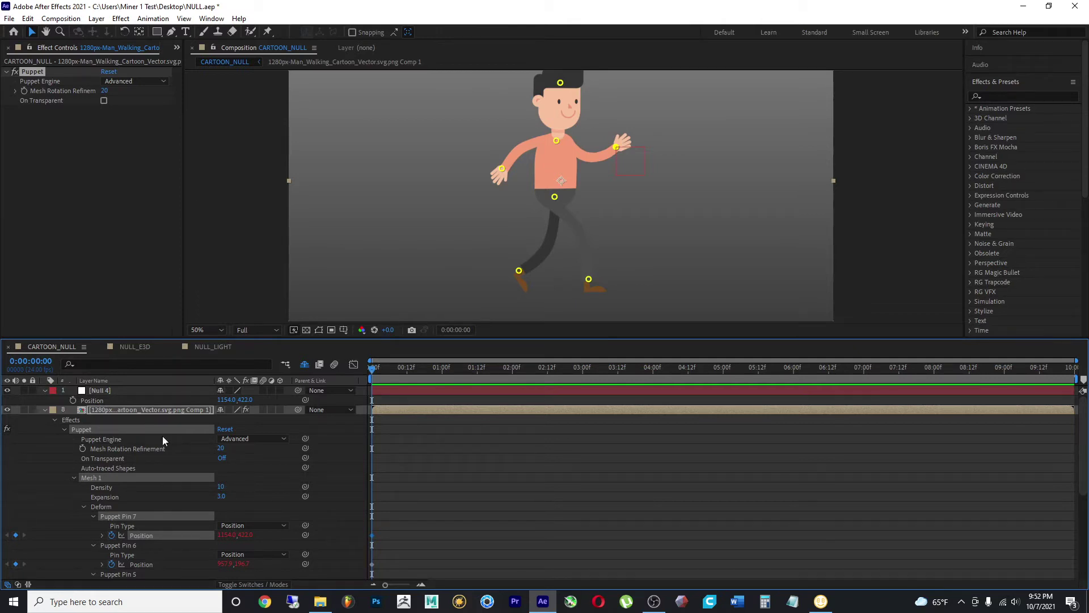
Step: Move Null 4 to 1302,318 to raise the waving hand, then collapse both layers
left_click(113, 389)
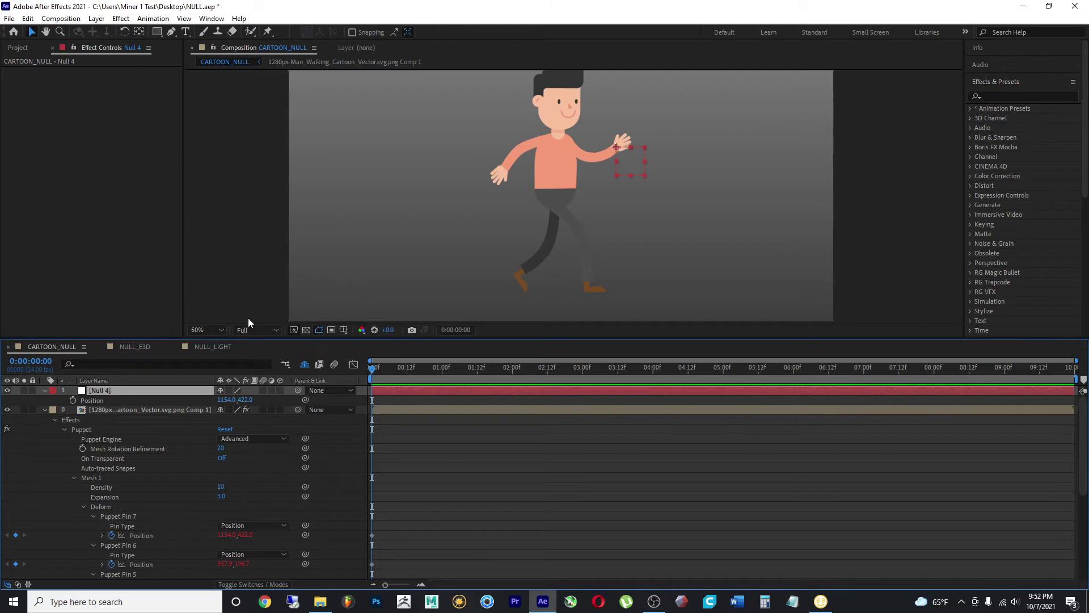
left_click_drag(630, 168, 644, 142)
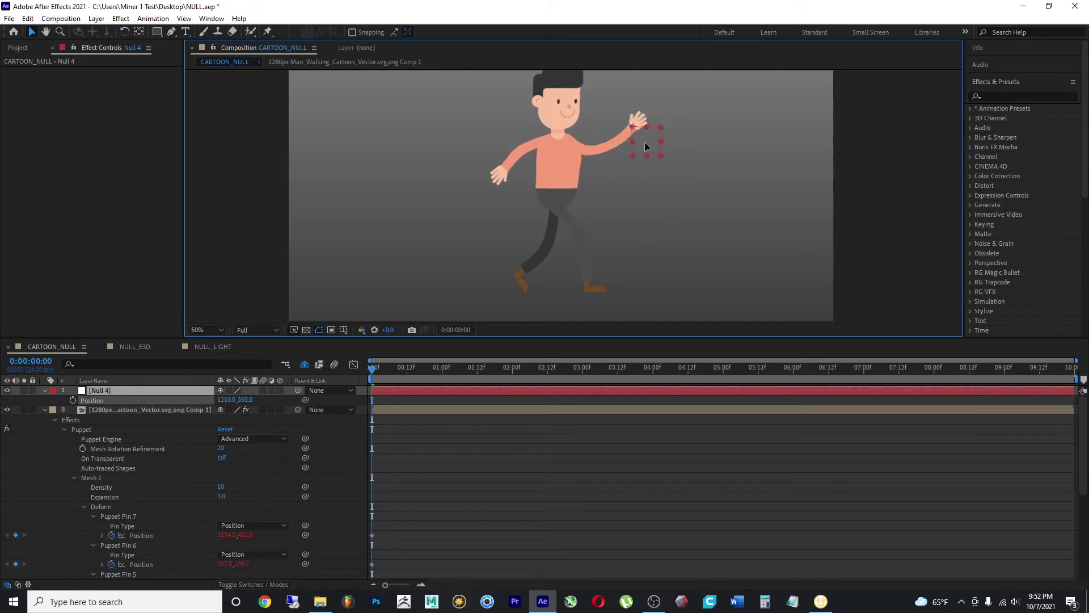
scroll(636, 164, "up", 2)
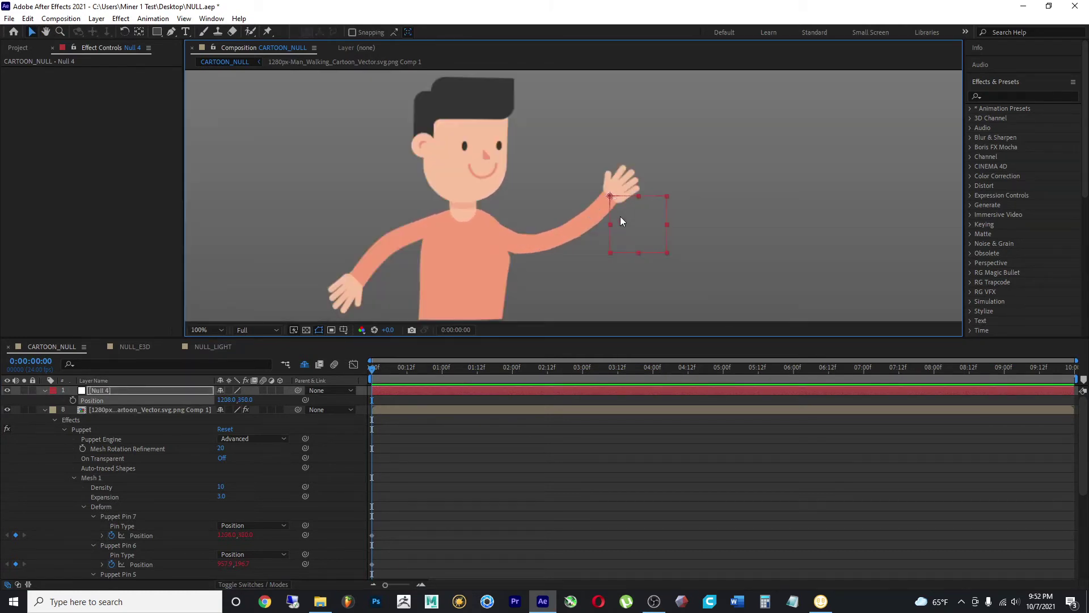
left_click_drag(630, 223, 675, 218)
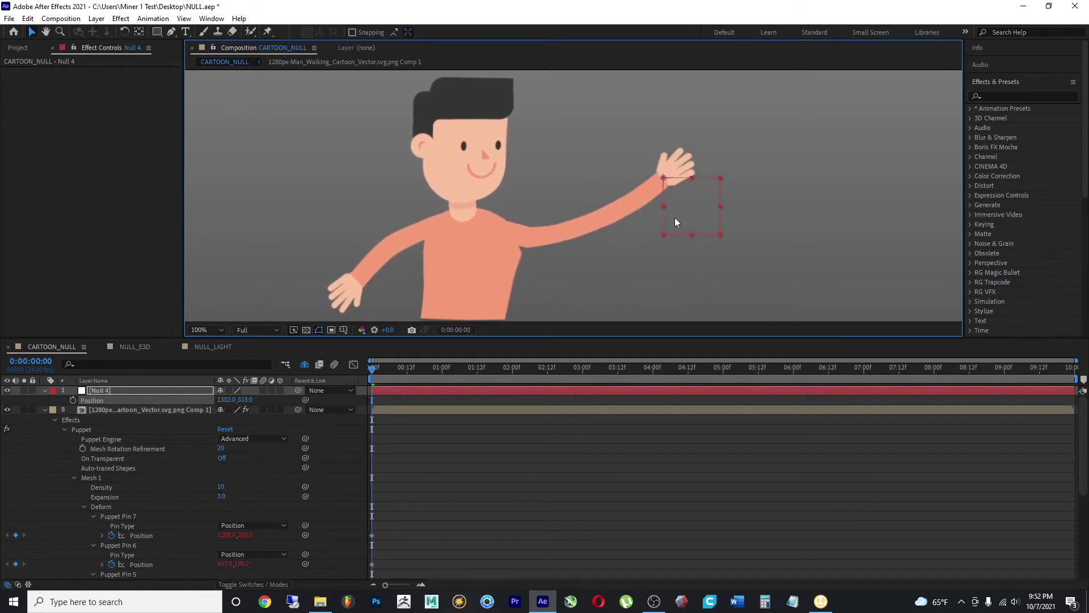
left_click(145, 516)
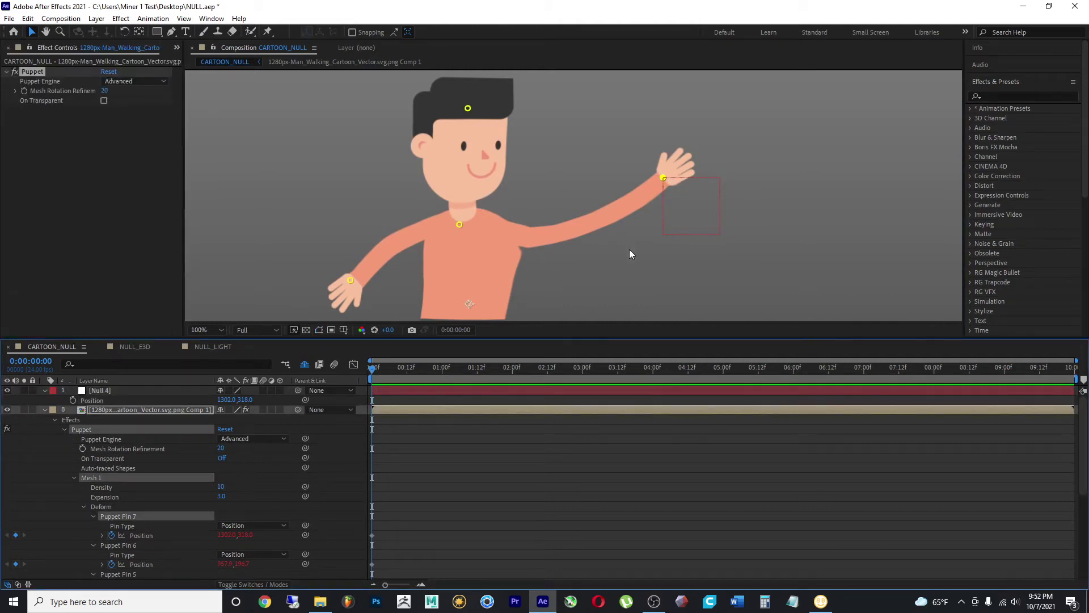
left_click(44, 391)
left_click(44, 401)
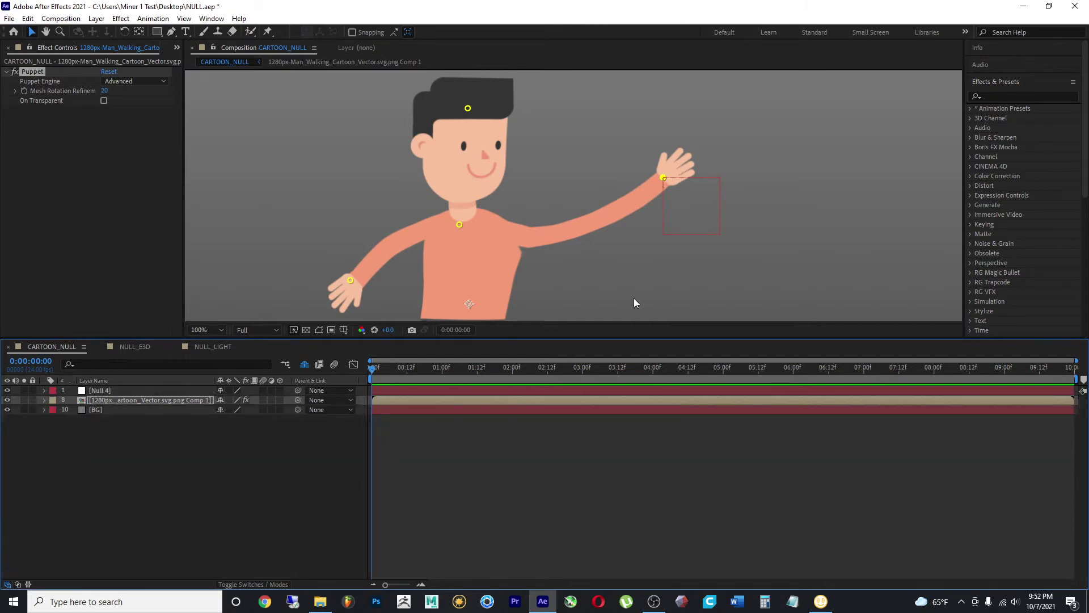
Step: Fit and enlarge the composition viewer and reveal the shy Head to Hips nulls
key("shift+slash")
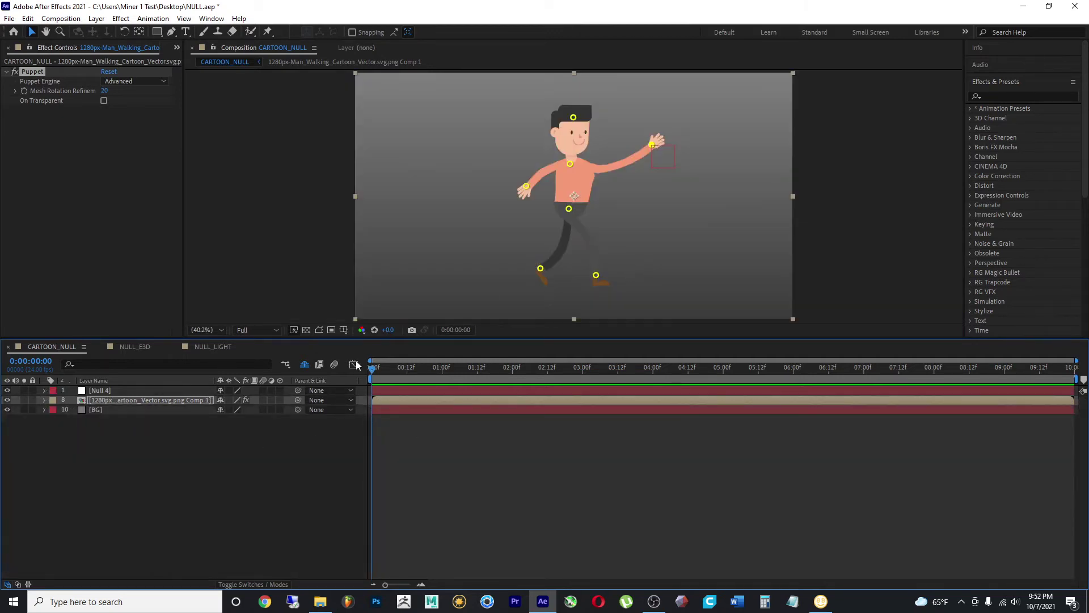
left_click_drag(392, 340, 213, 435)
left_click(304, 460)
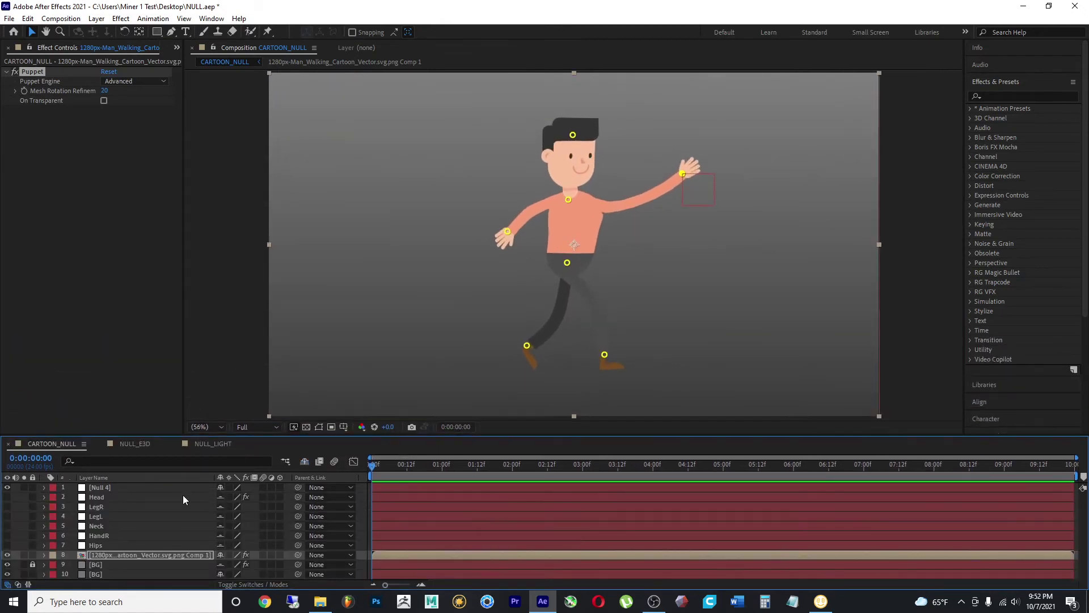
left_click_drag(6, 544, 7, 497)
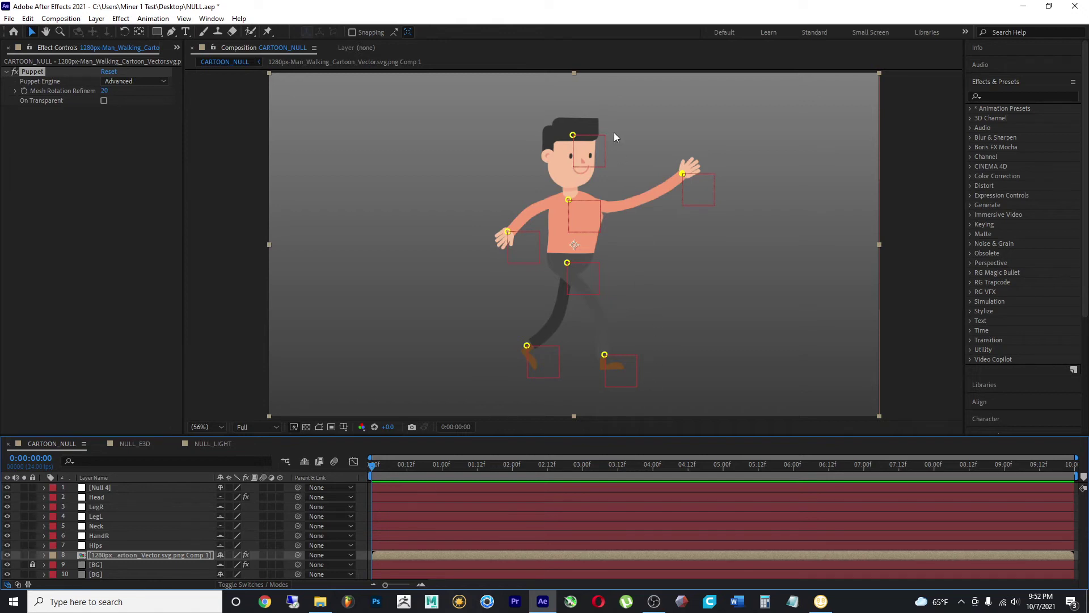
Step: Inspect the legs and waving arm, scrub the animation to the end and back to 0:00:00:00
scroll(565, 240, "up", 2)
scroll(562, 247, "down", 2)
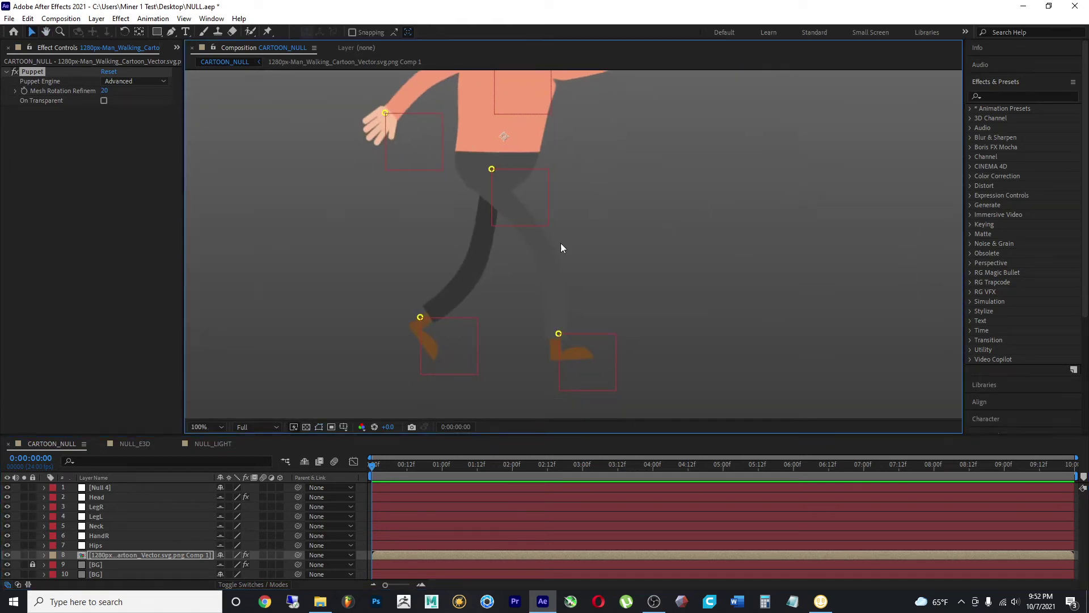
scroll(637, 175, "down", 1)
left_click_drag(637, 175, 589, 364)
left_click_drag(629, 212, 593, 320)
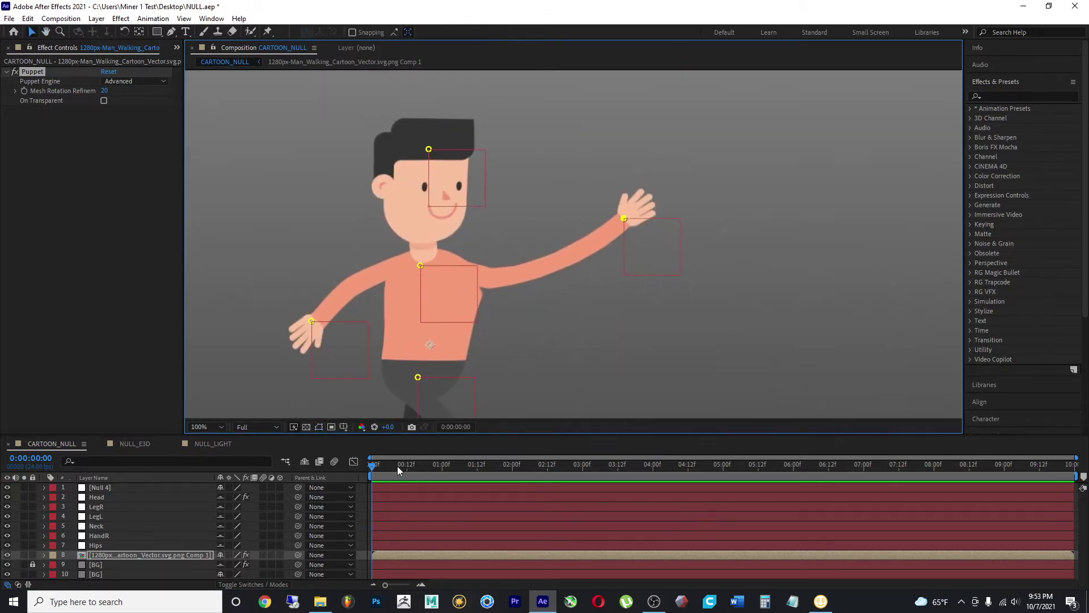
left_click_drag(377, 467, 1069, 523)
scroll(665, 260, "down", 2)
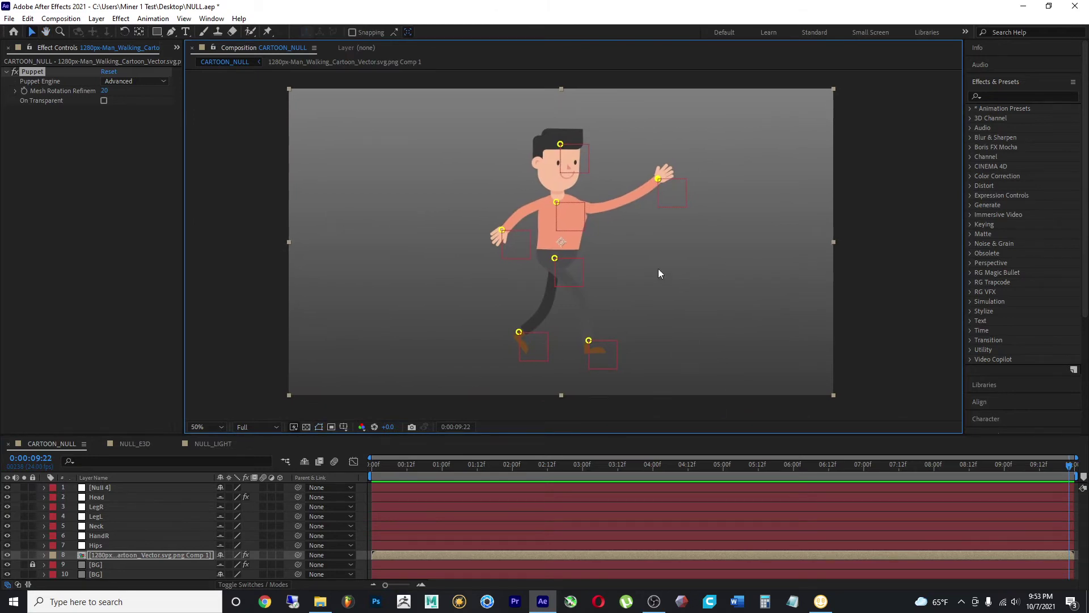
left_click_drag(665, 464, 1070, 482)
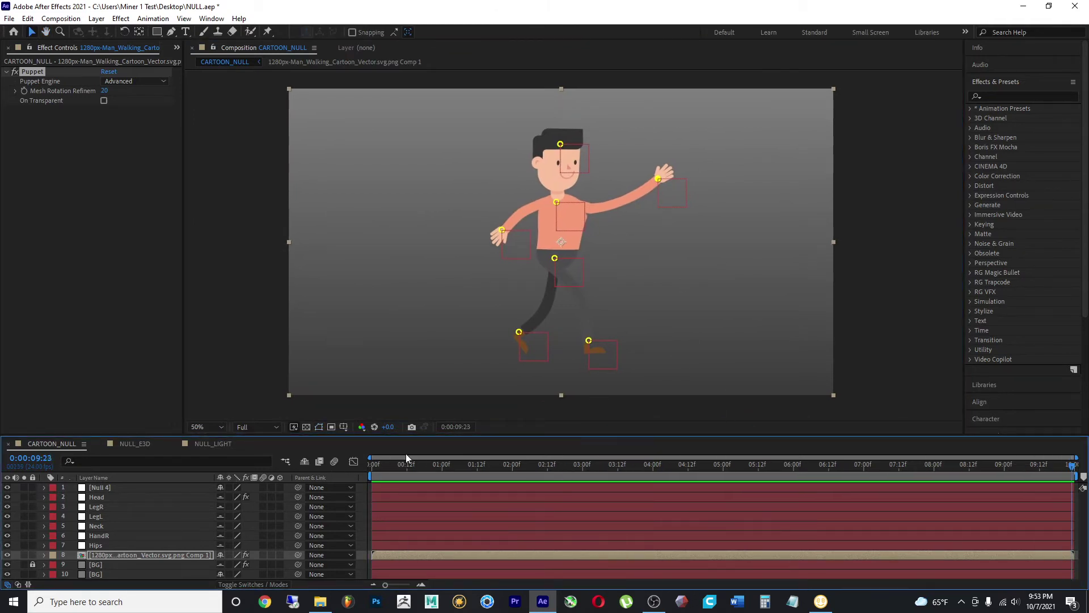
left_click_drag(409, 468, 346, 485)
Step: Select Null 4, pull the raised hand slightly lower and show its Position
left_click(449, 290)
left_click(134, 488)
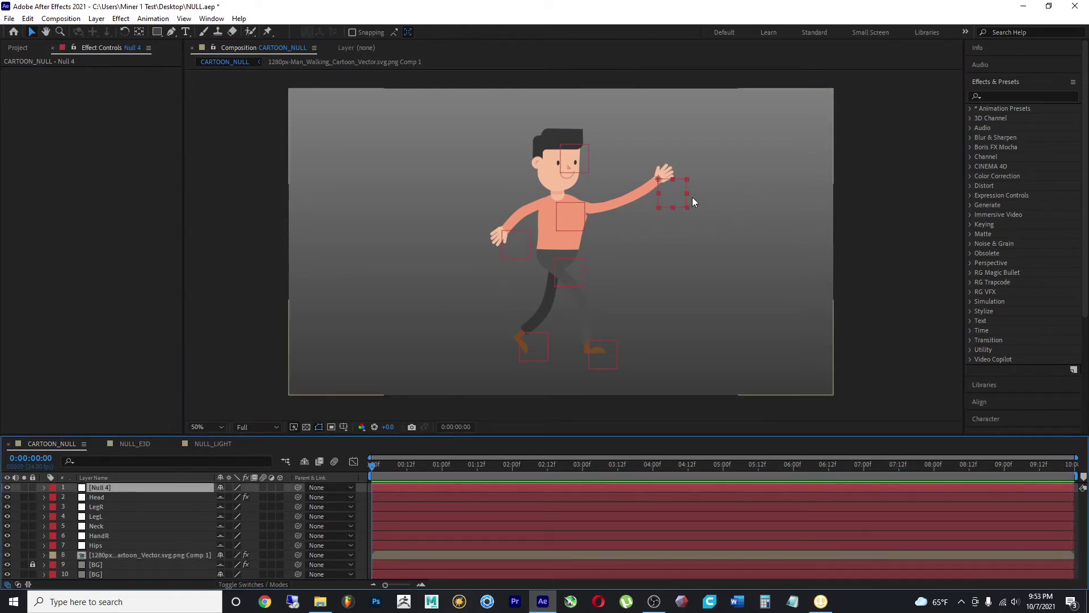
left_click_drag(678, 195, 686, 223)
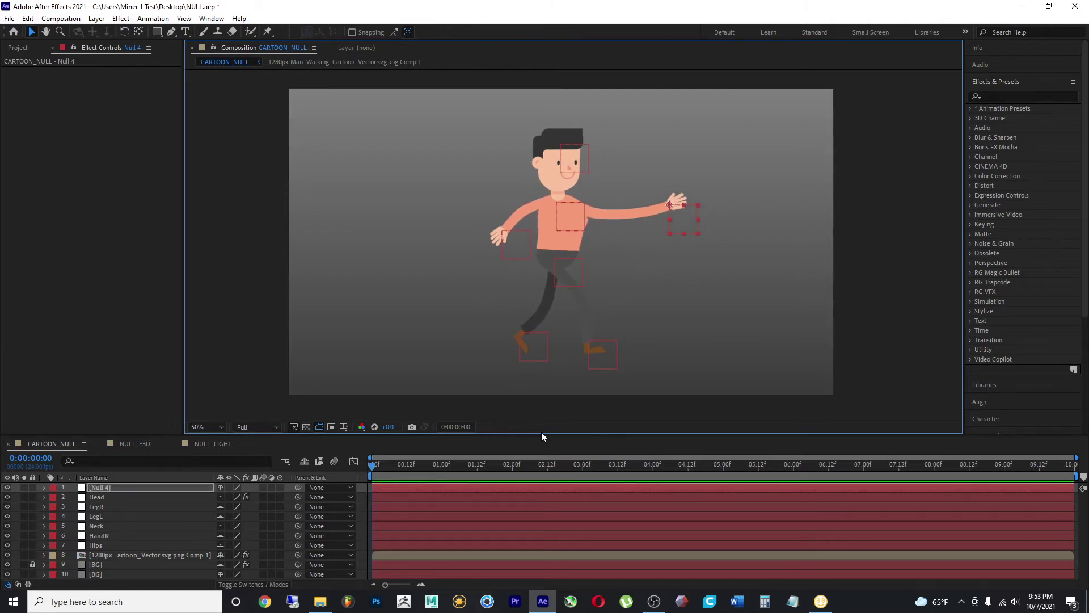
key("p")
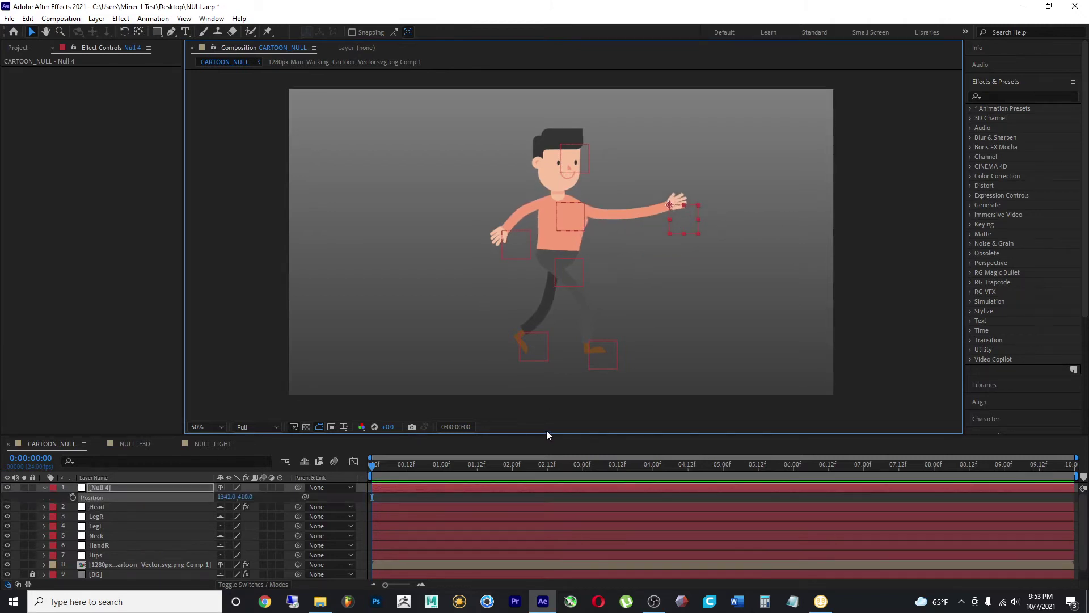
Step: Add a wiggle(5,100) expression to Null 4's Position and preview the jittering arm
left_click(73, 497, "alt")
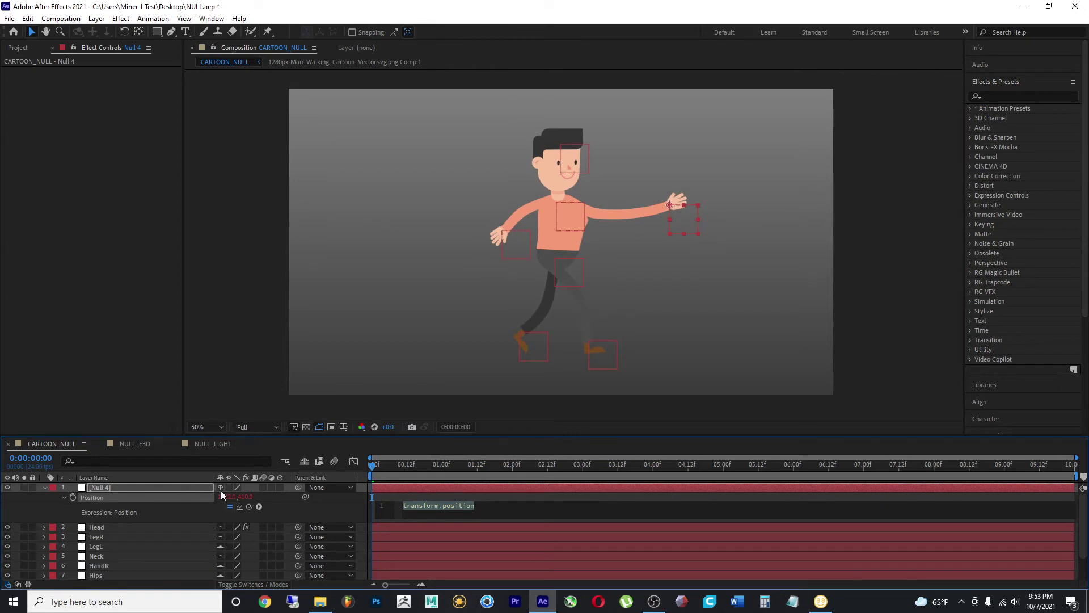
type("wi")
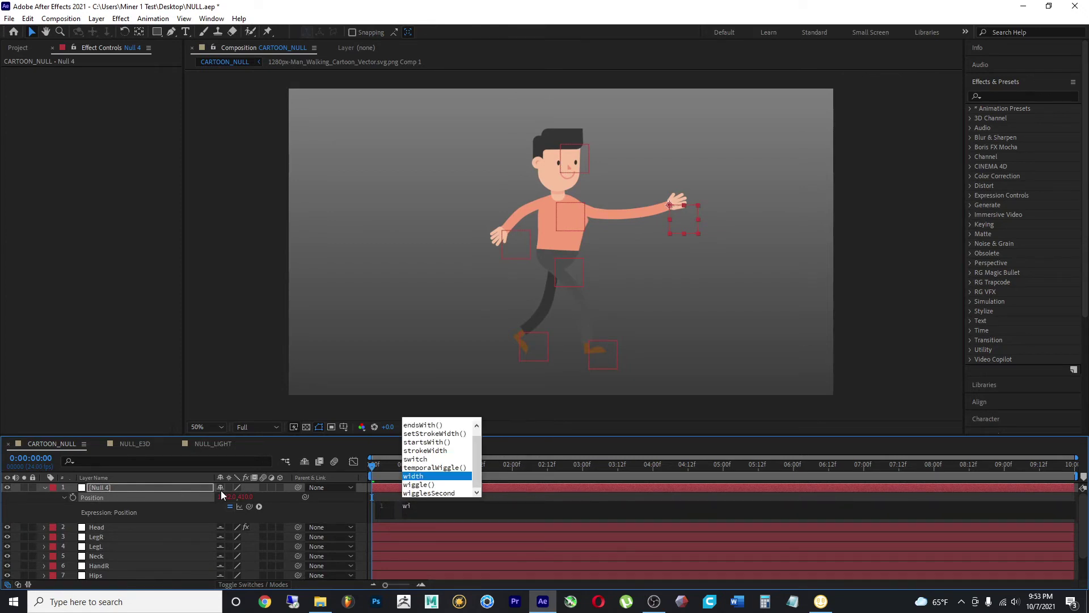
key("Down")
key("Return")
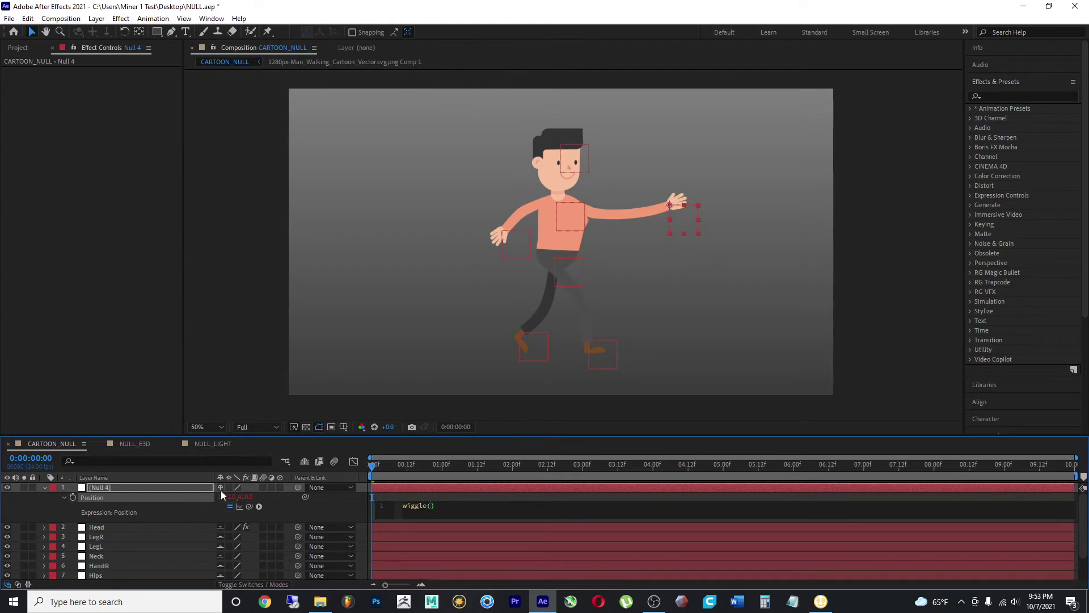
type(",10")
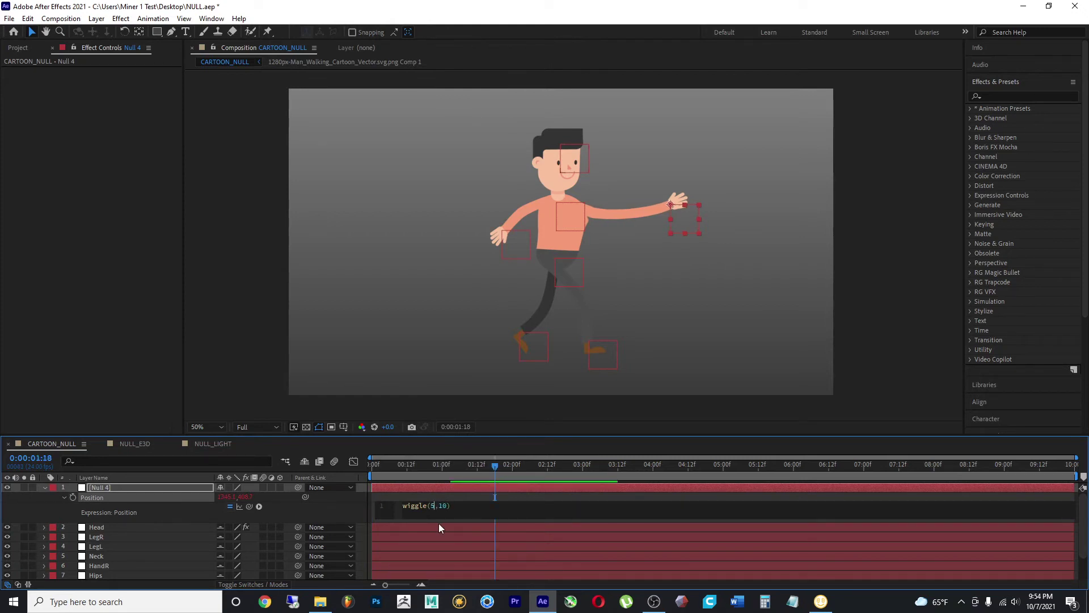
type("0")
key("KP_Enter")
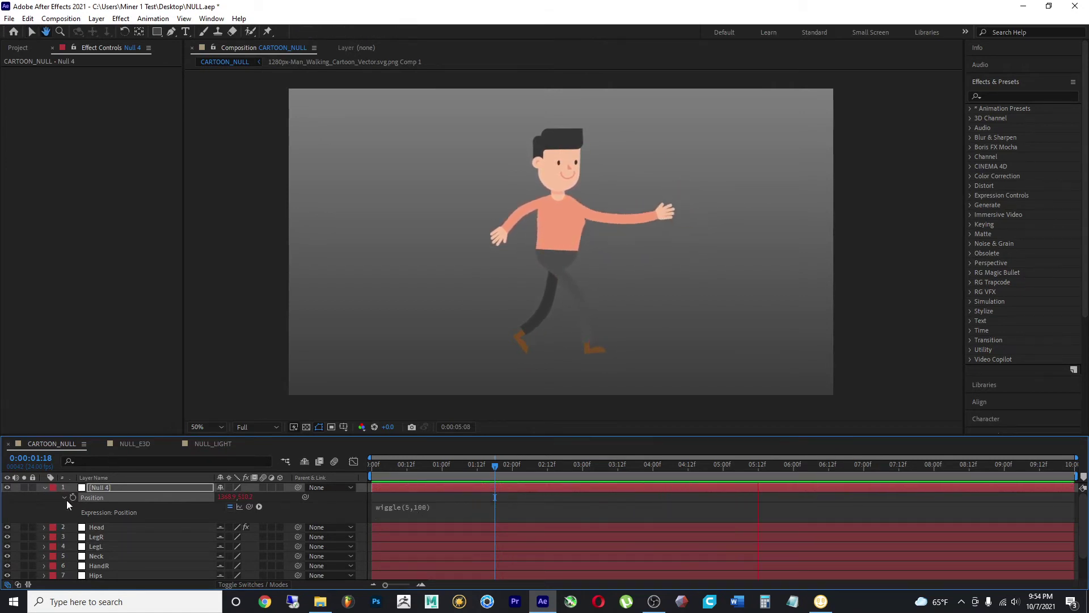
left_click(44, 487)
key("space")
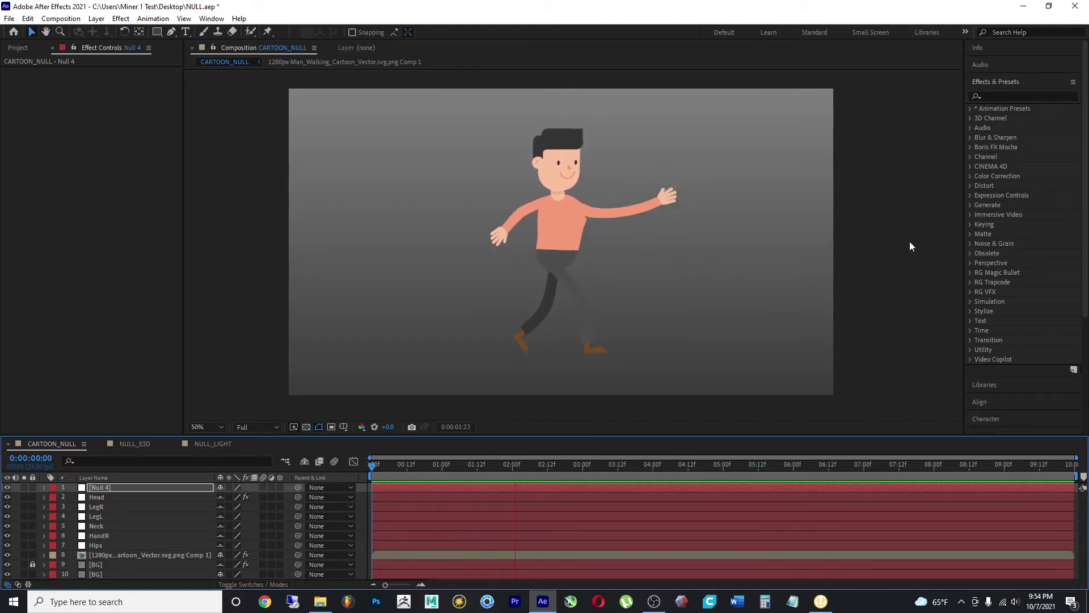
left_click(94, 487)
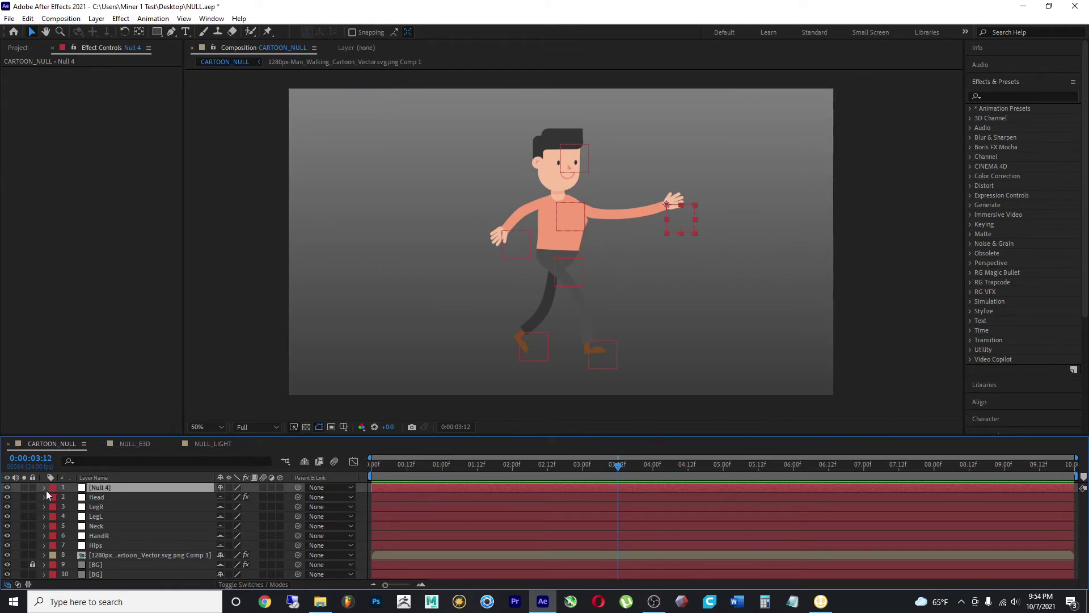
left_click(44, 487)
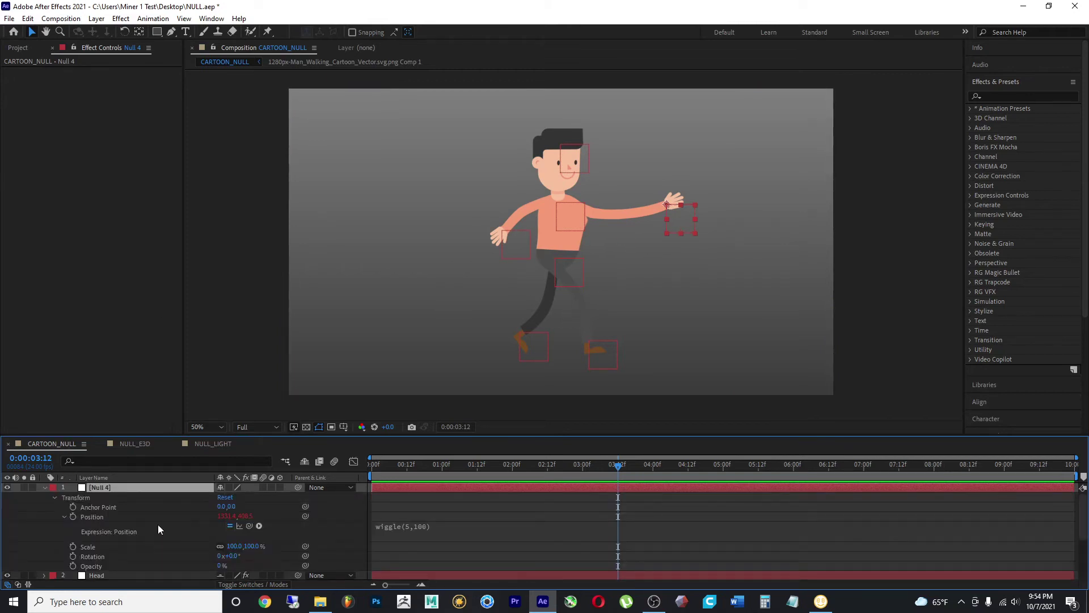
left_click(64, 516)
left_click_drag(234, 526, 252, 539)
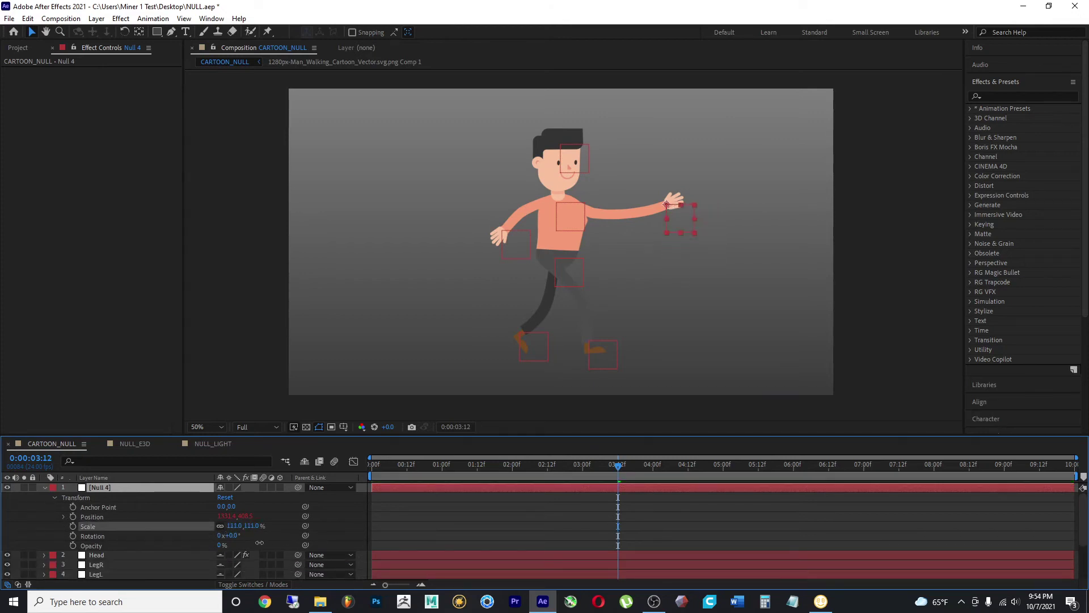
key("ctrl+z")
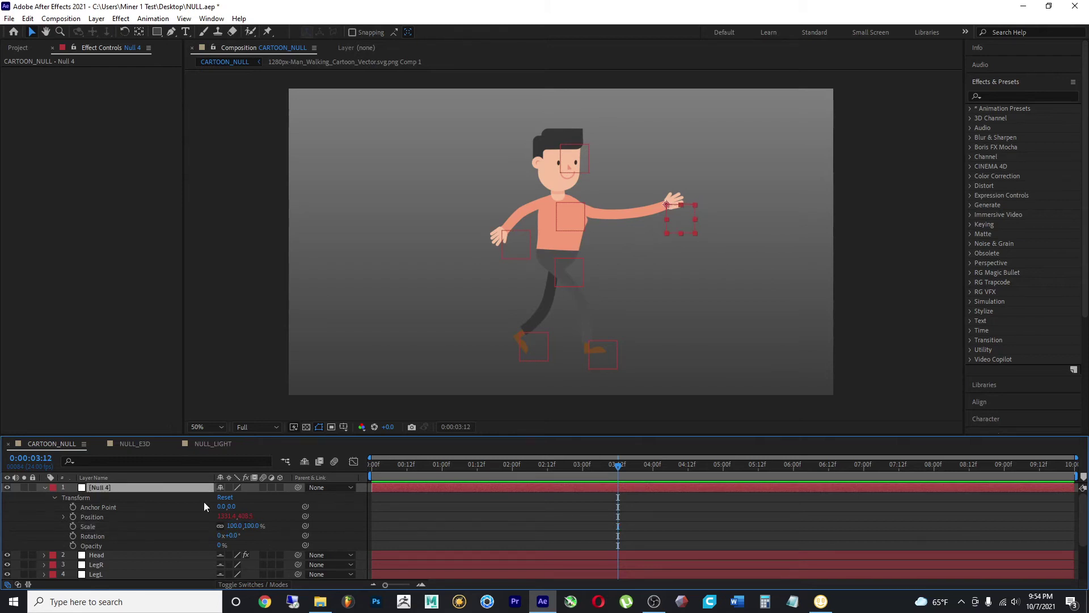
left_click(44, 488)
mouse_move(557, 283)
left_mouse_down()
mouse_move(587, 287)
mouse_move(580, 267)
mouse_move(567, 284)
mouse_move(576, 263)
mouse_move(597, 272)
mouse_move(572, 288)
left_mouse_up()
left_click_drag(522, 243, 509, 226)
key("ctrl+z")
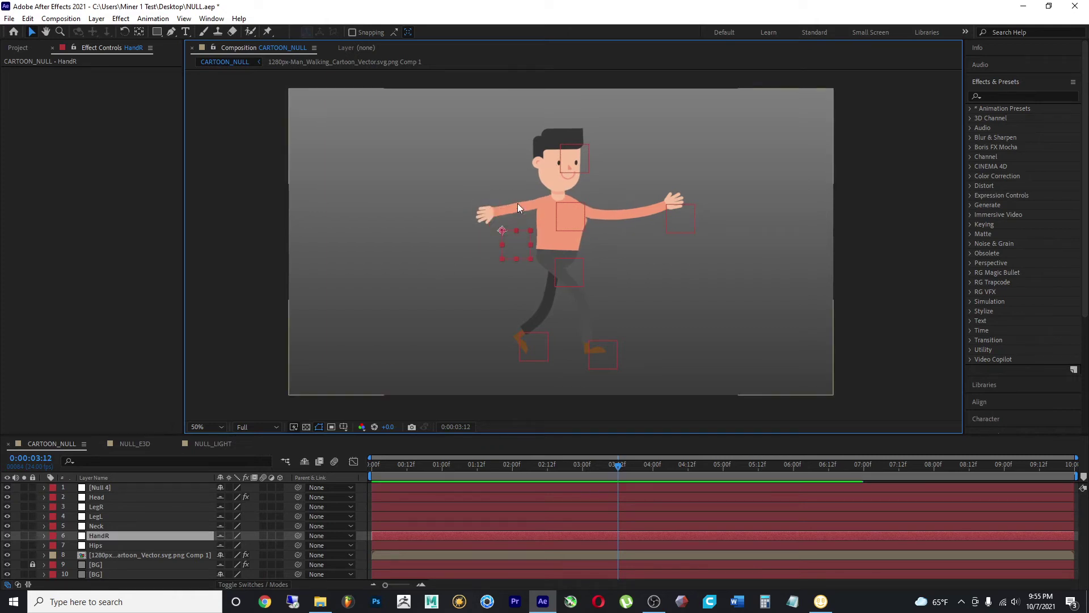
mouse_move(574, 162)
left_mouse_down()
mouse_move(563, 160)
mouse_move(579, 159)
left_mouse_up()
left_click_drag(574, 260, 592, 260)
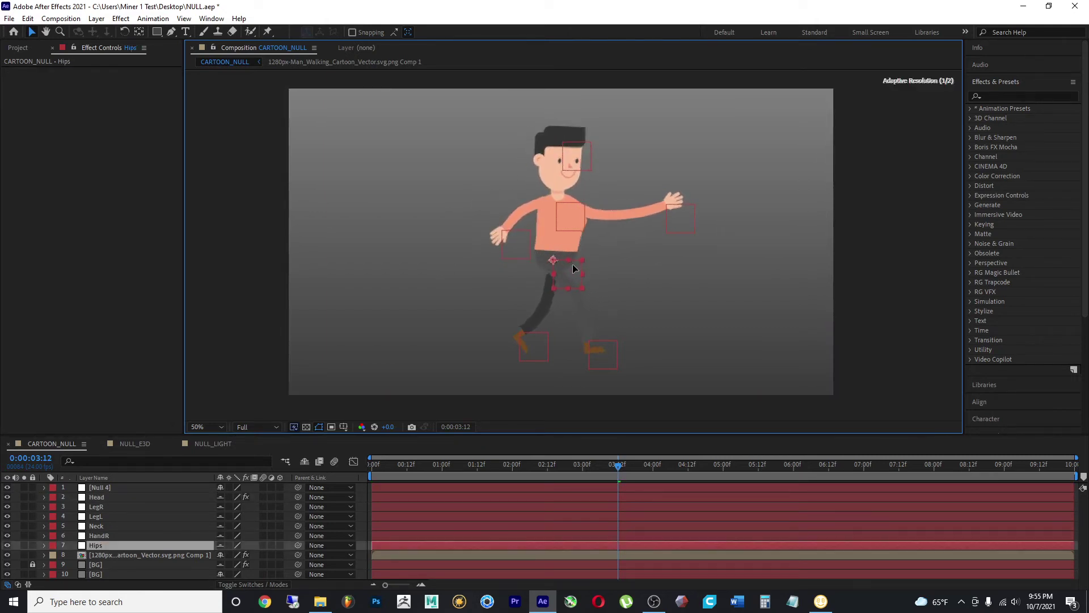
left_click_drag(573, 268, 565, 267)
right_click(564, 267)
key("Escape")
key("Return")
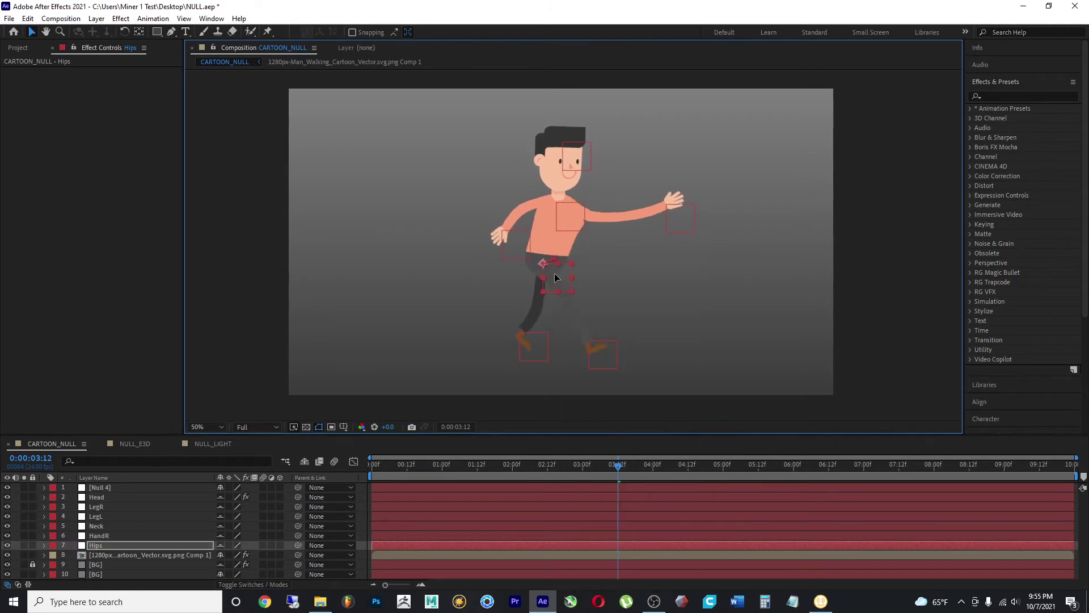
left_click(554, 274)
key("space")
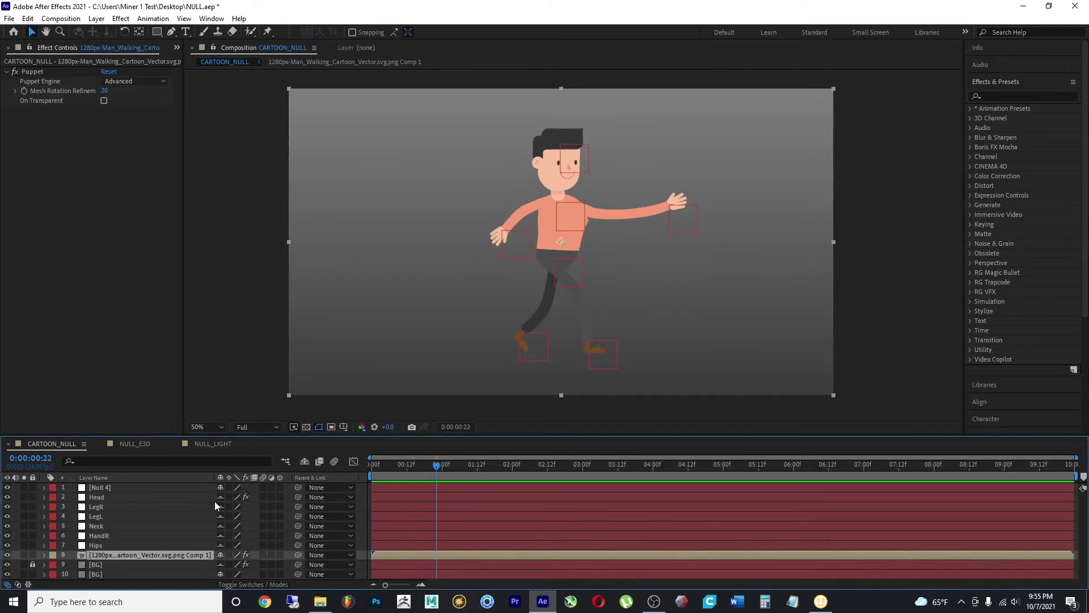
left_click(187, 516)
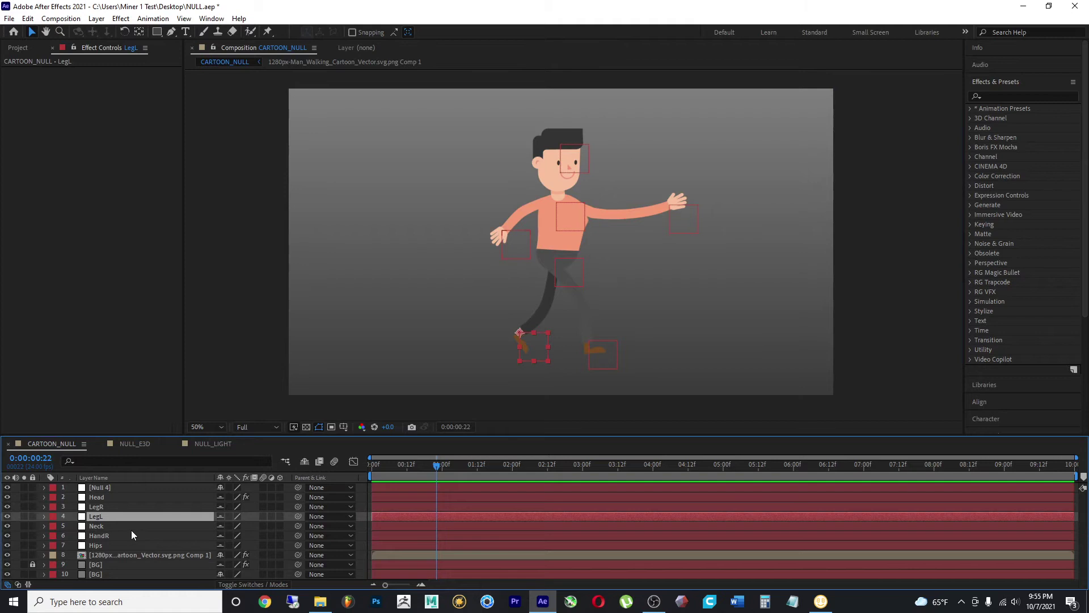
left_click(117, 506)
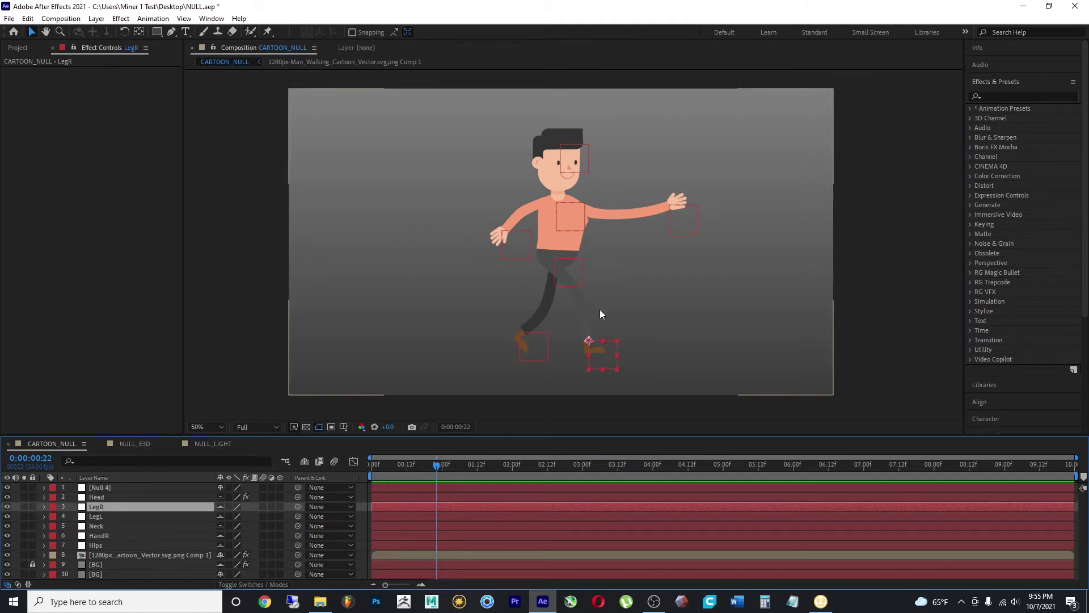
left_click(575, 271)
left_click_drag(568, 274, 557, 271)
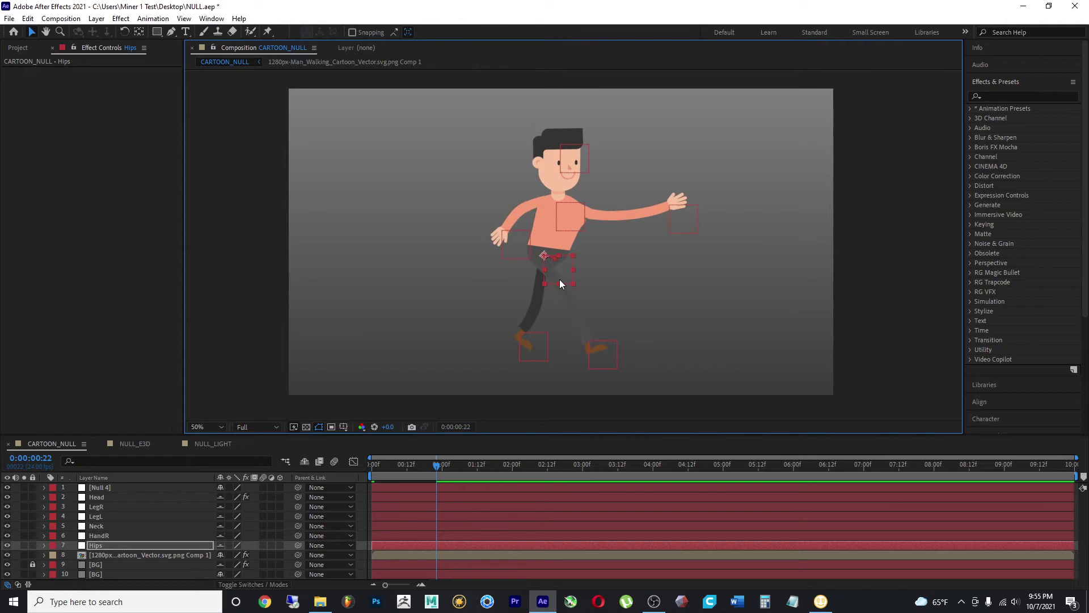
key("ctrl+z")
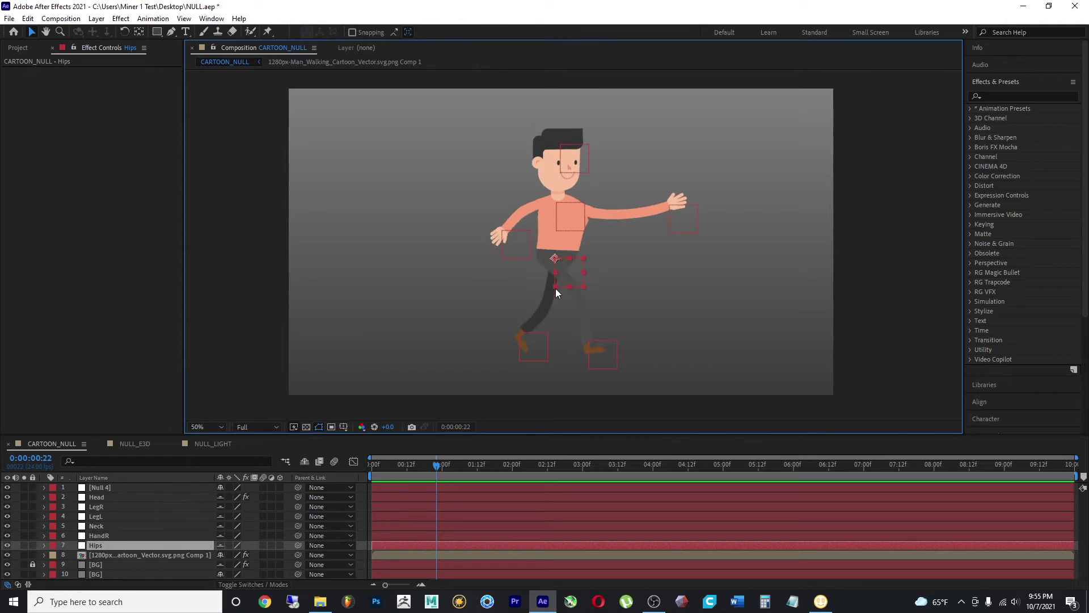
left_click(125, 444)
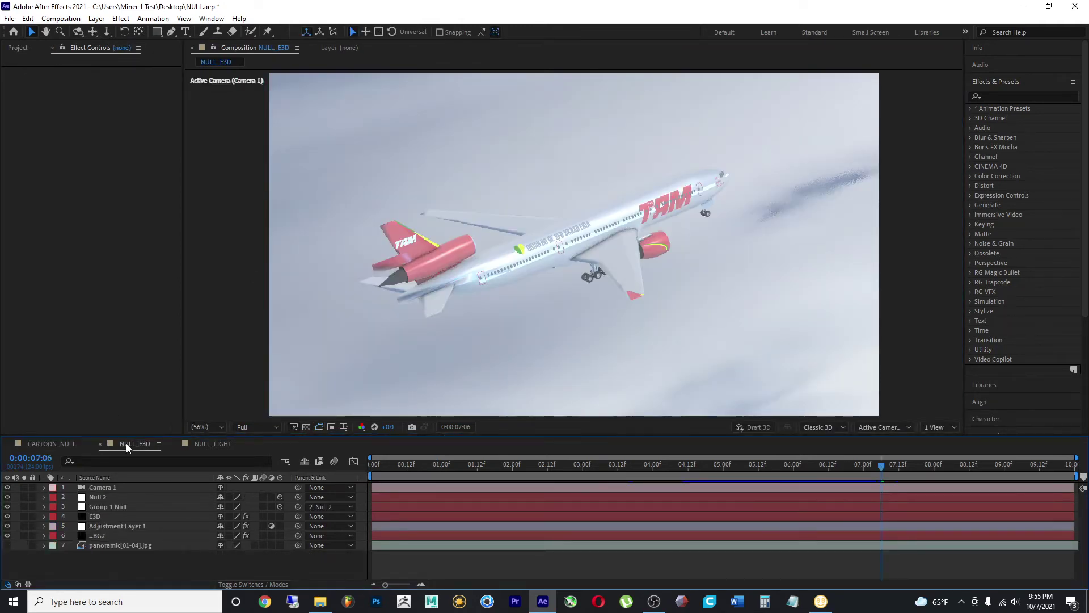
Step: Preview the NULL_E3D airplane animation and return the playhead to 0:00:00:00
key("space")
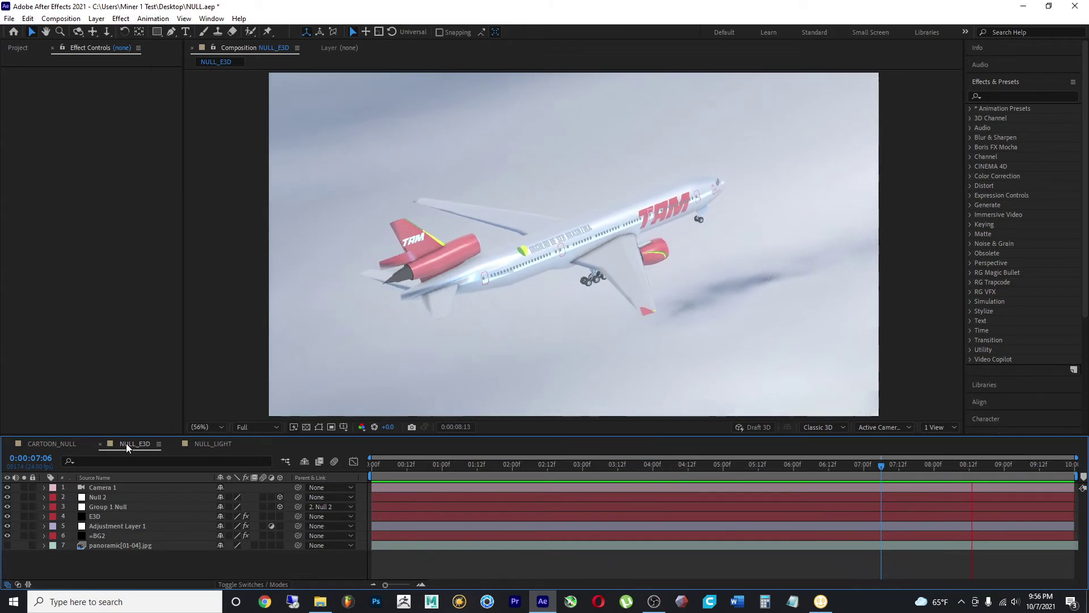
left_click_drag(476, 464, 363, 470)
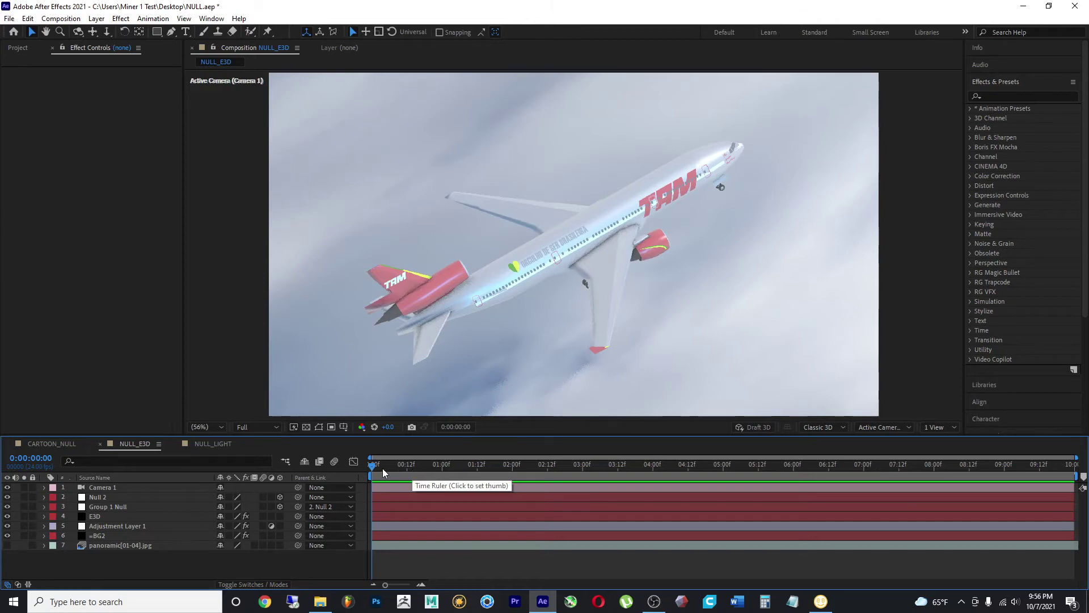
left_click(164, 496)
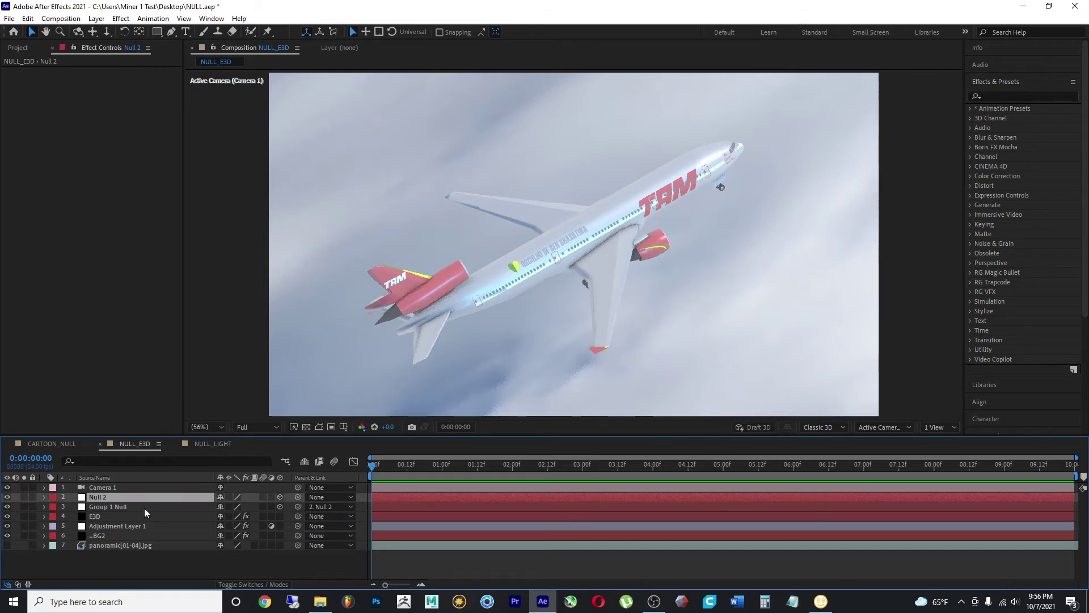
left_click(140, 516)
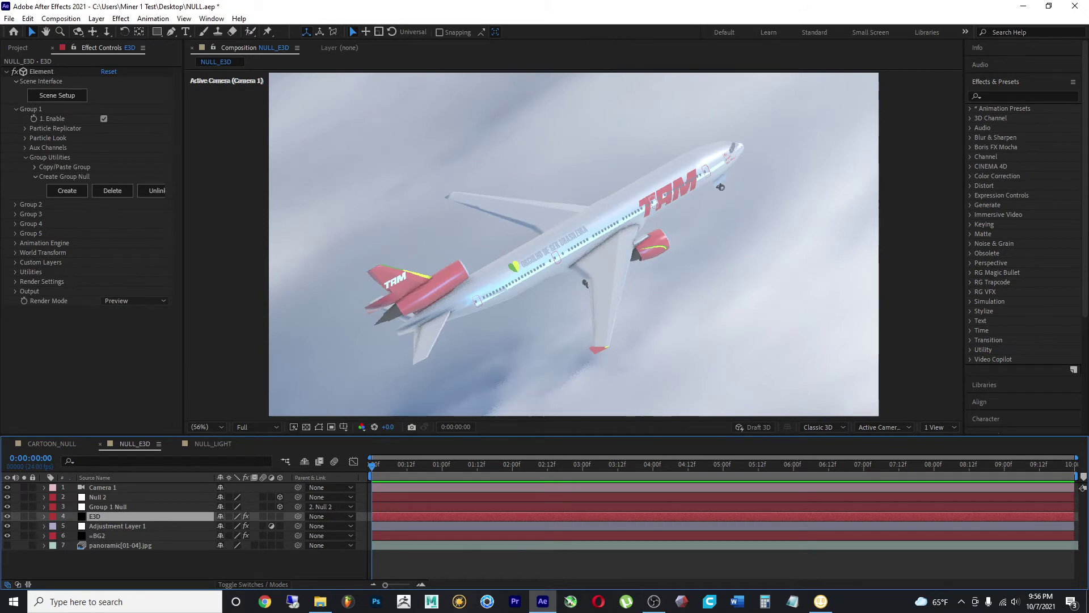
left_click(118, 507)
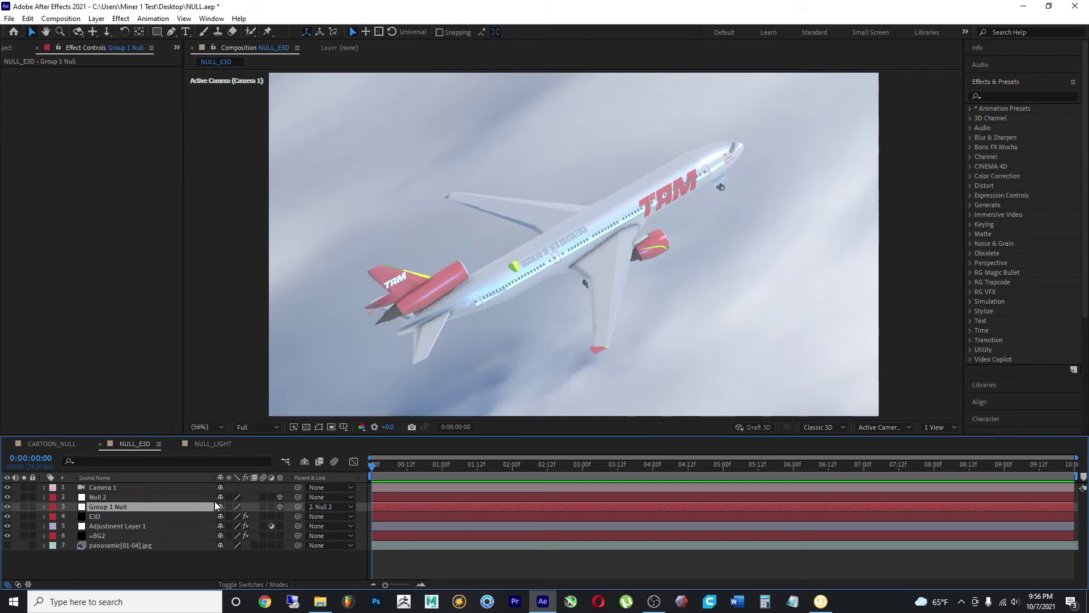
Step: Expand Group 1 Null's transform properties and try a larger scale, then undo it
left_click(44, 506)
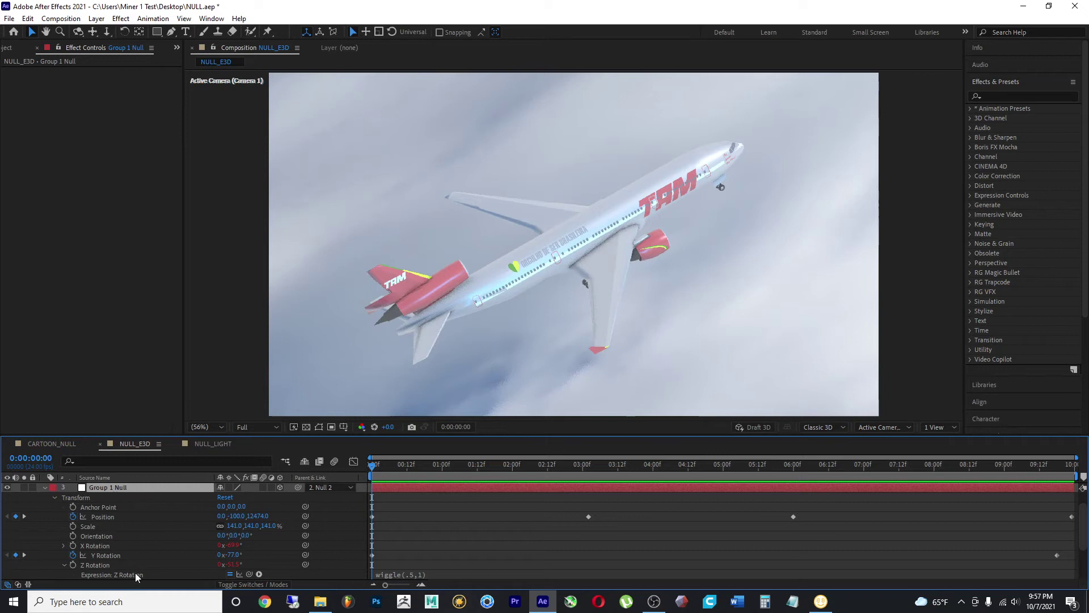
scroll(150, 554, "down", 1)
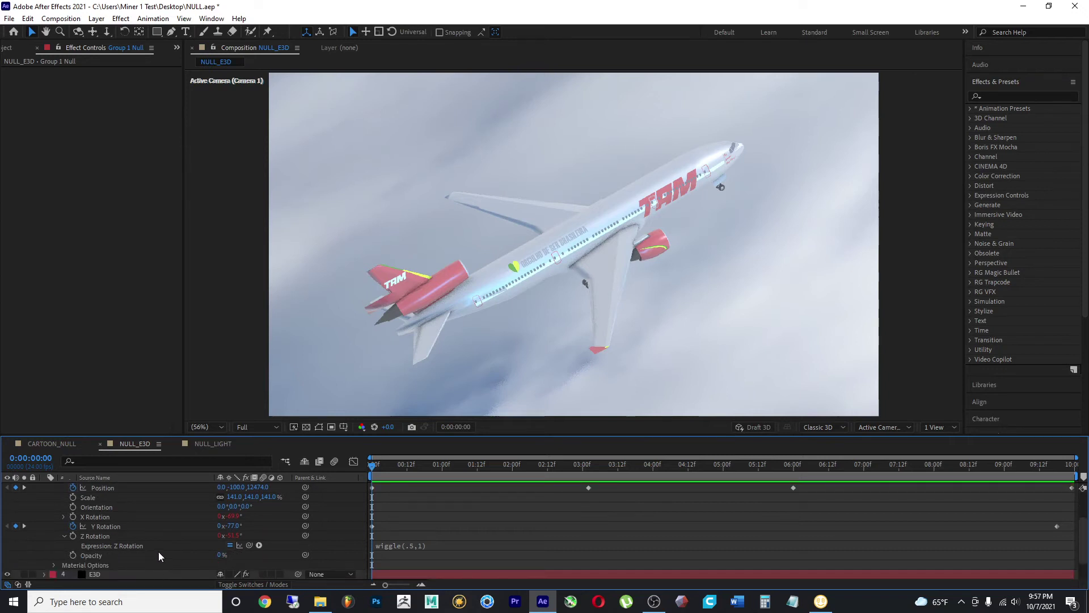
scroll(159, 551, "up", 1)
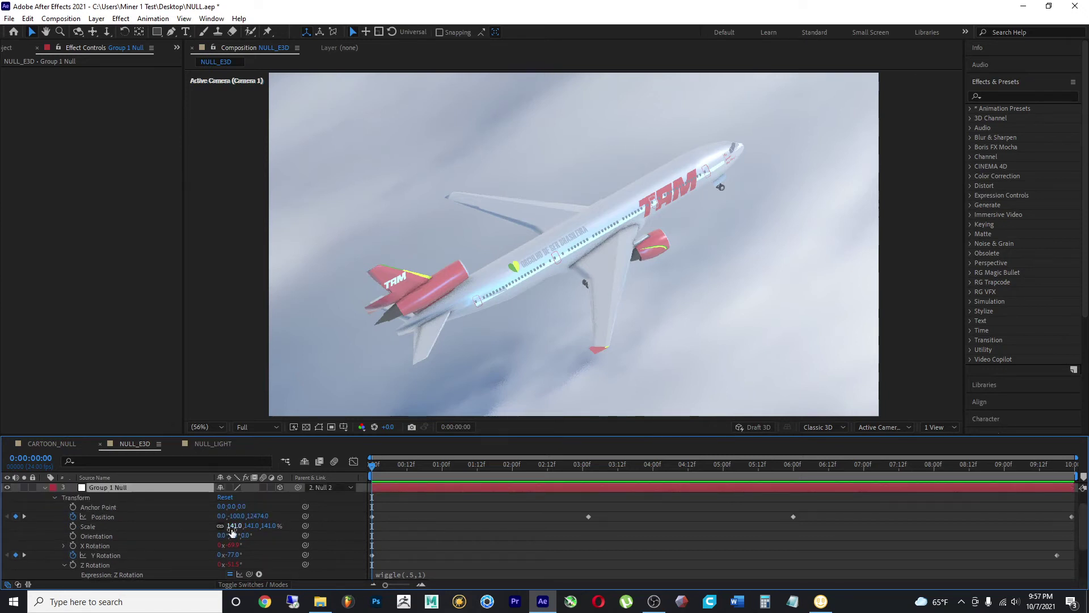
left_click_drag(230, 525, 195, 516)
key("ctrl+z")
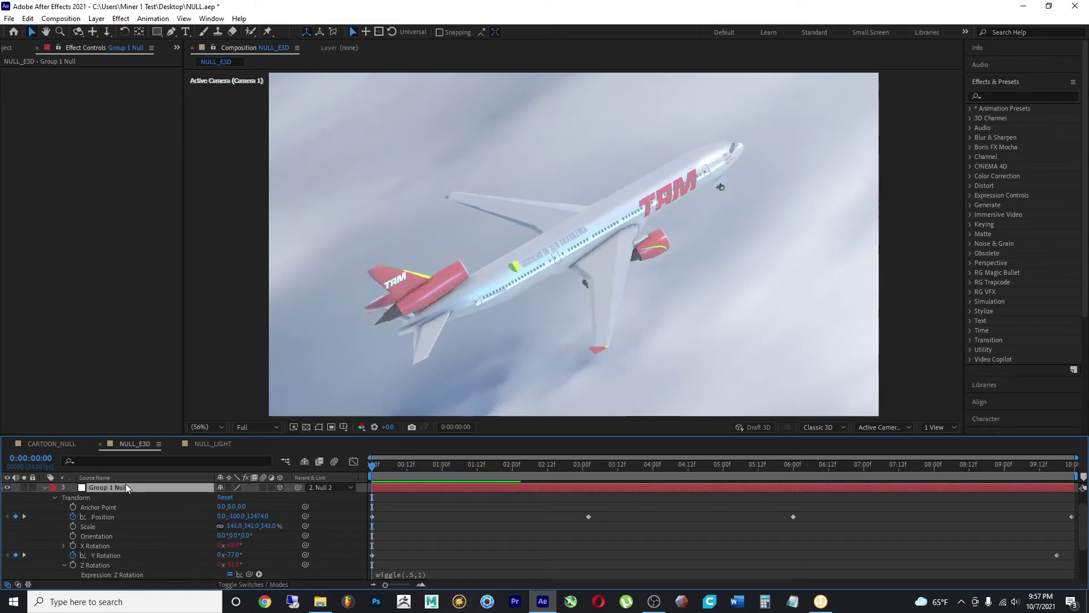
scroll(134, 495, "up", 2)
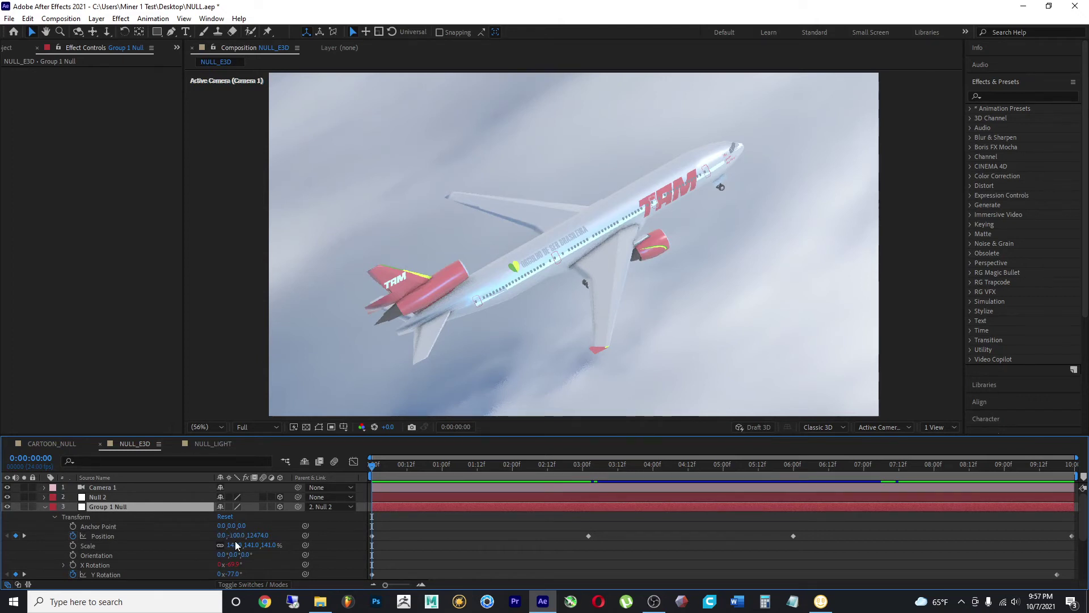
Step: Test-turn the plane's Y orientation, then preview the flight up to 0:00:04:22
mouse_move(234, 555)
left_mouse_down()
mouse_move(212, 558)
mouse_move(255, 553)
left_mouse_up()
scroll(198, 559, "down", 2)
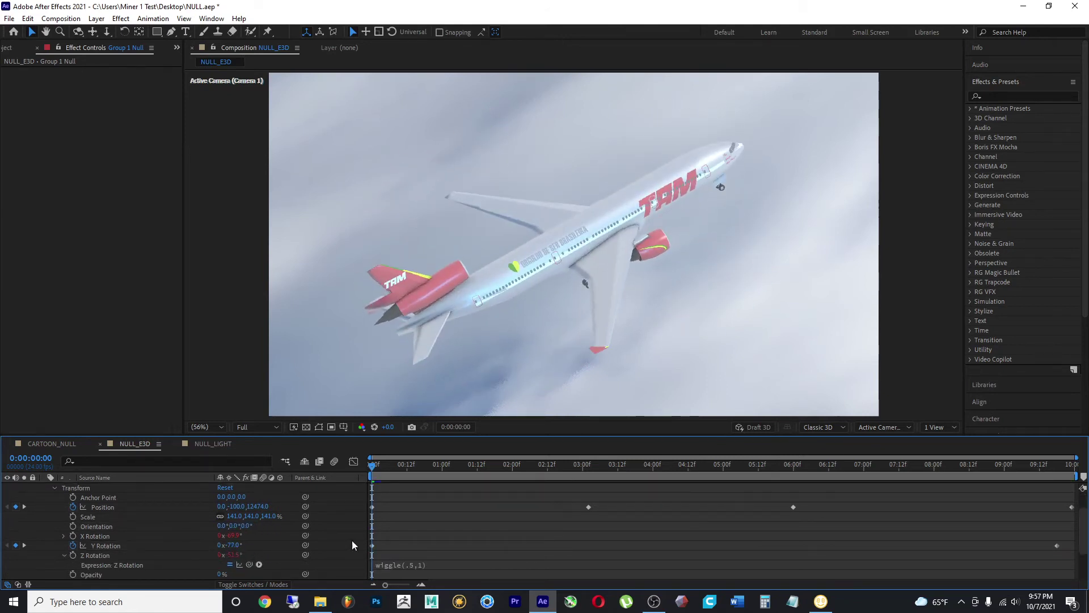
scroll(397, 493, "down", 1)
scroll(414, 502, "up", 1)
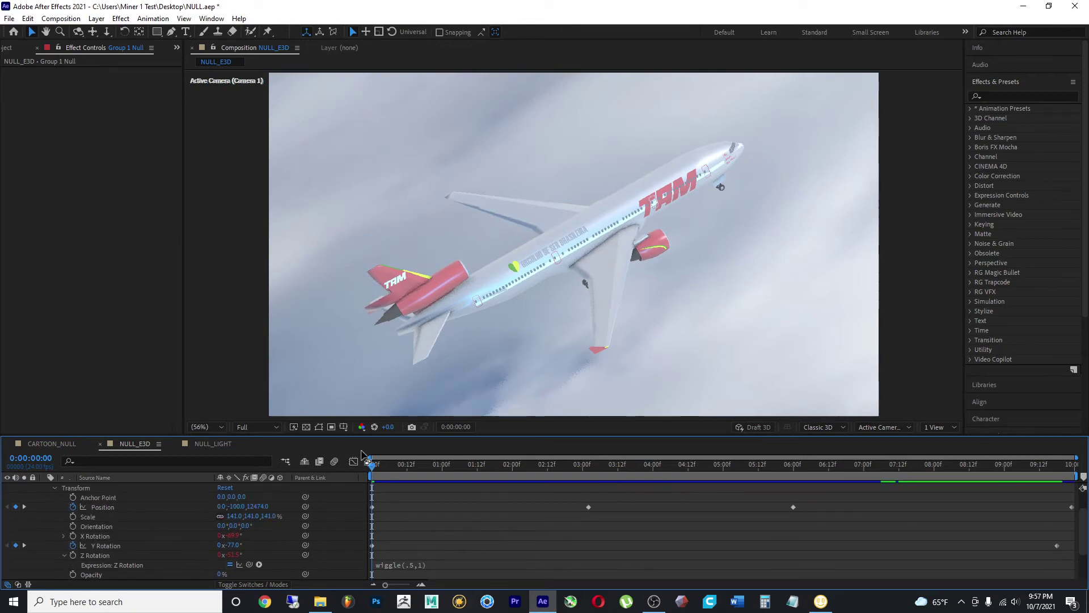
scroll(377, 471, "up", 2)
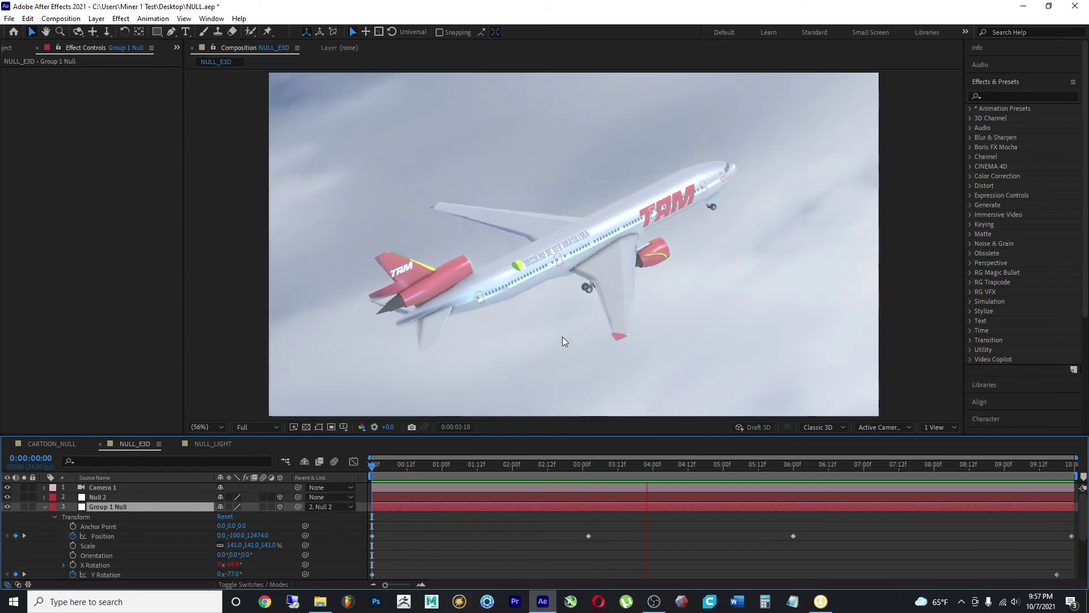
left_click(43, 508)
Step: Collapse Group 1 Null, select Null 2 and expand its Transform properties
left_click(44, 507)
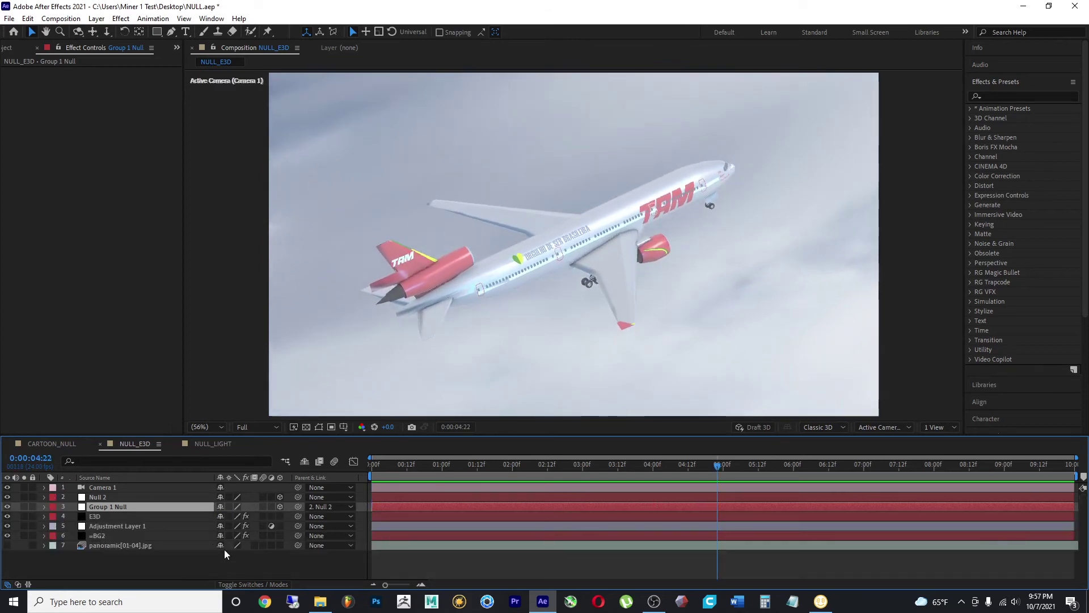
left_click(121, 498)
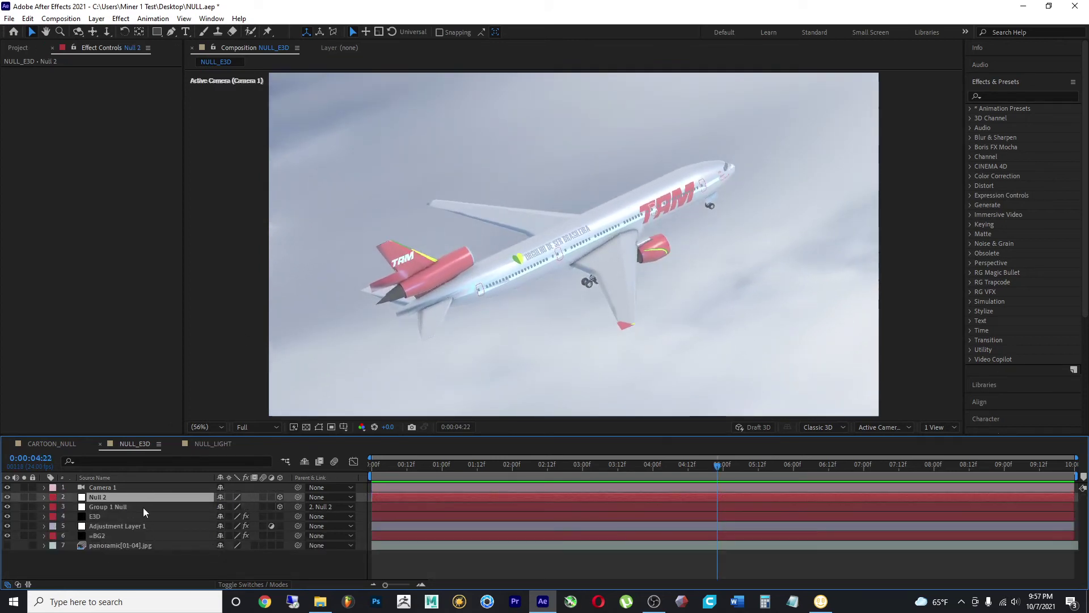
left_click(159, 506)
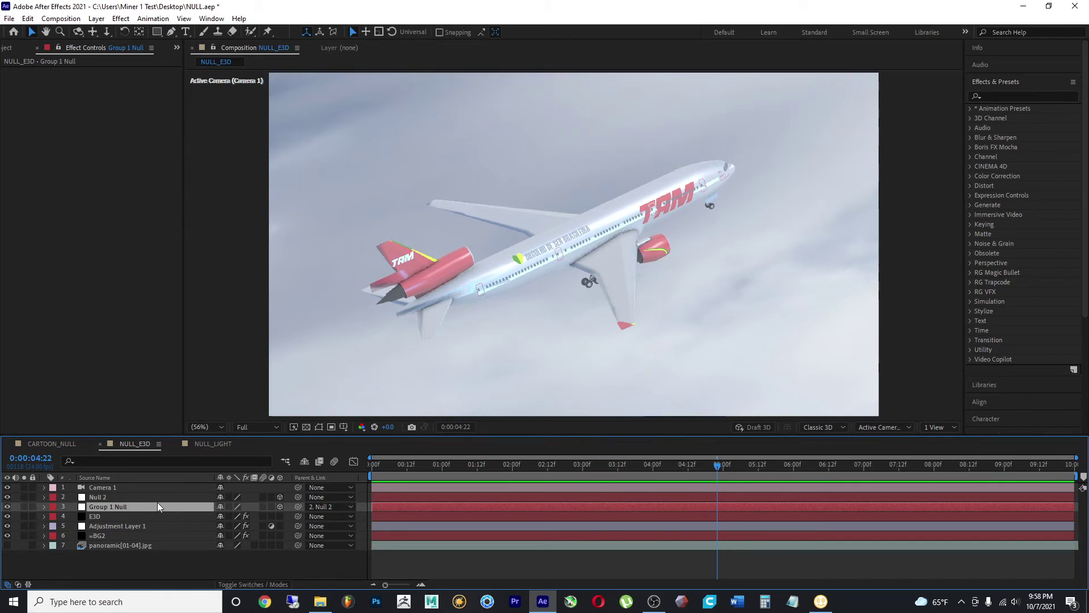
left_click(128, 497)
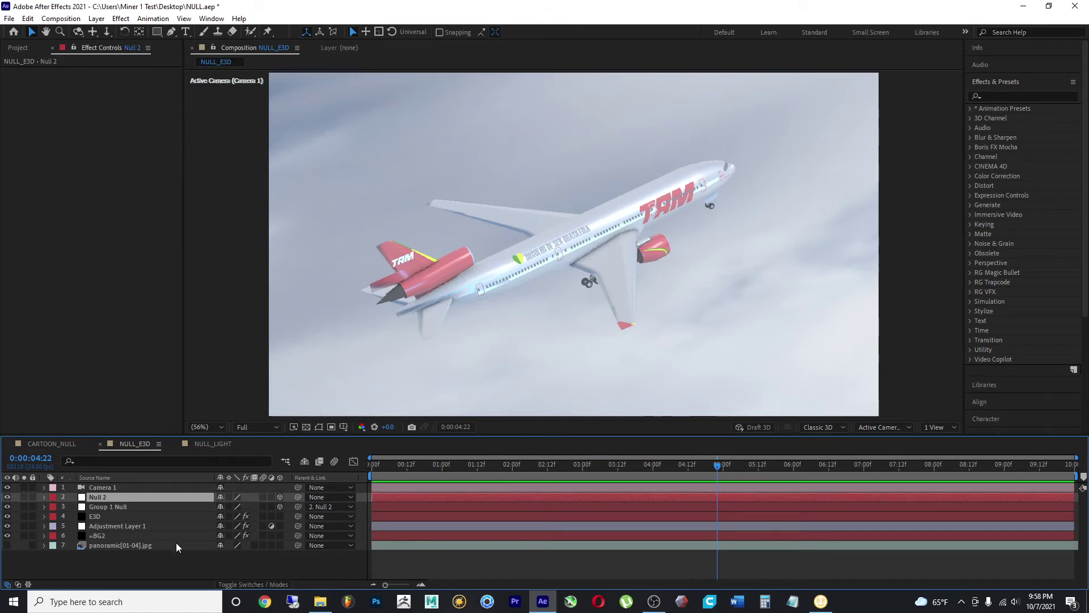
left_click(43, 497)
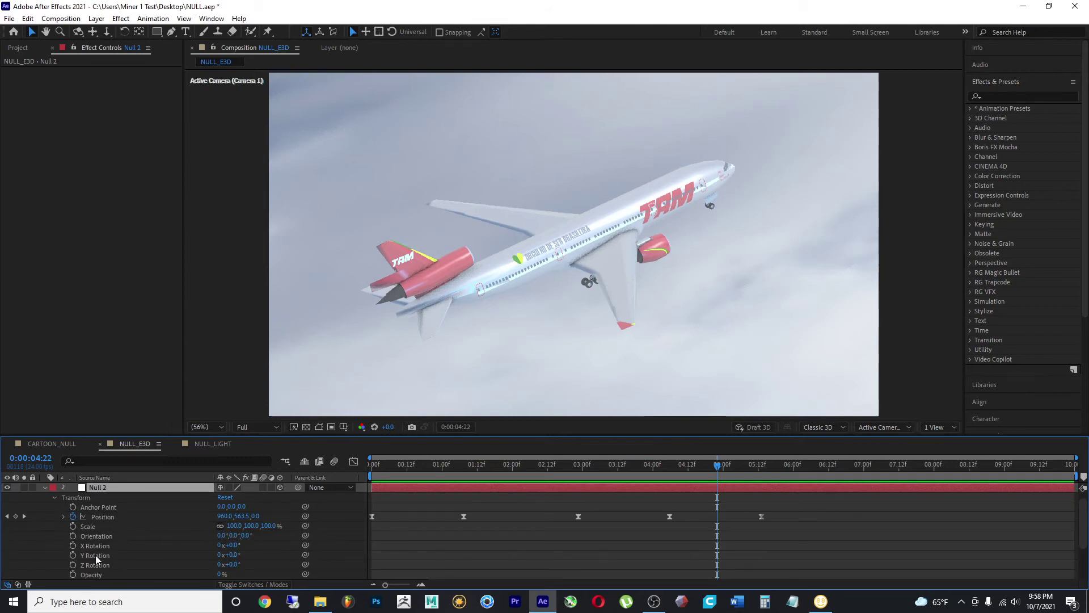
Step: Try Null 2 scale at 112% and 119%, plus Y and Z rotation tweaks, undoing each
left_click_drag(231, 530, 236, 534)
left_click_drag(232, 526, 209, 542)
key("ctrl+z")
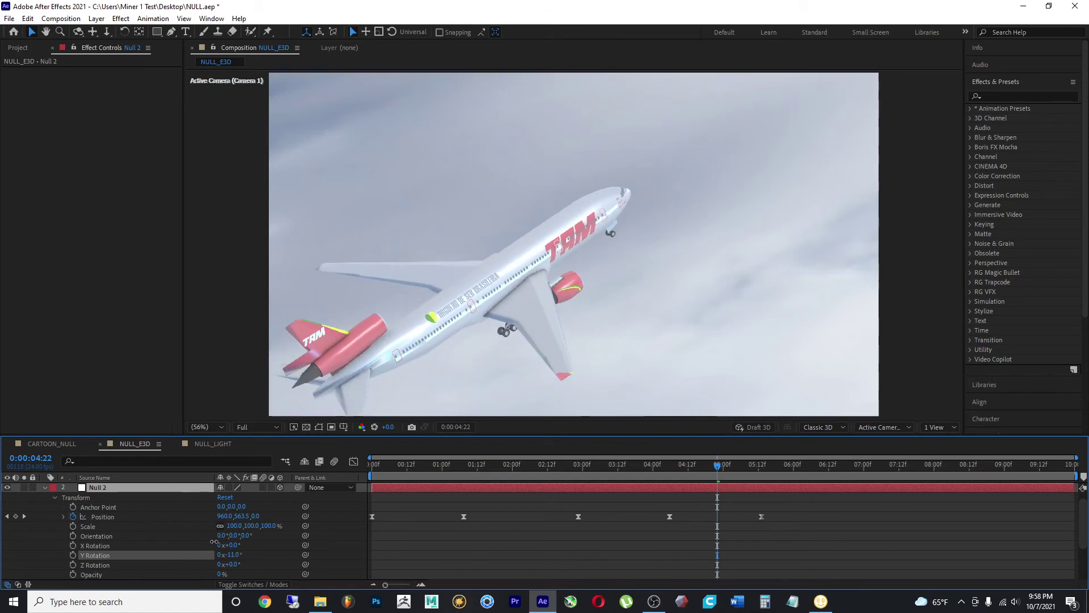
key("ctrl+z")
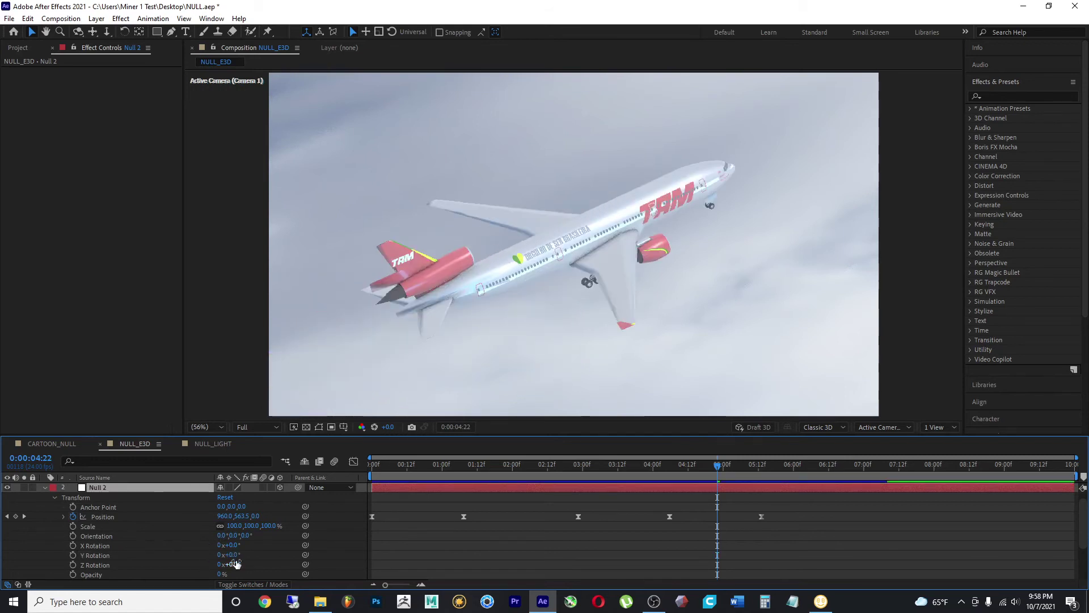
left_click_drag(228, 564, 237, 564)
key("ctrl+z")
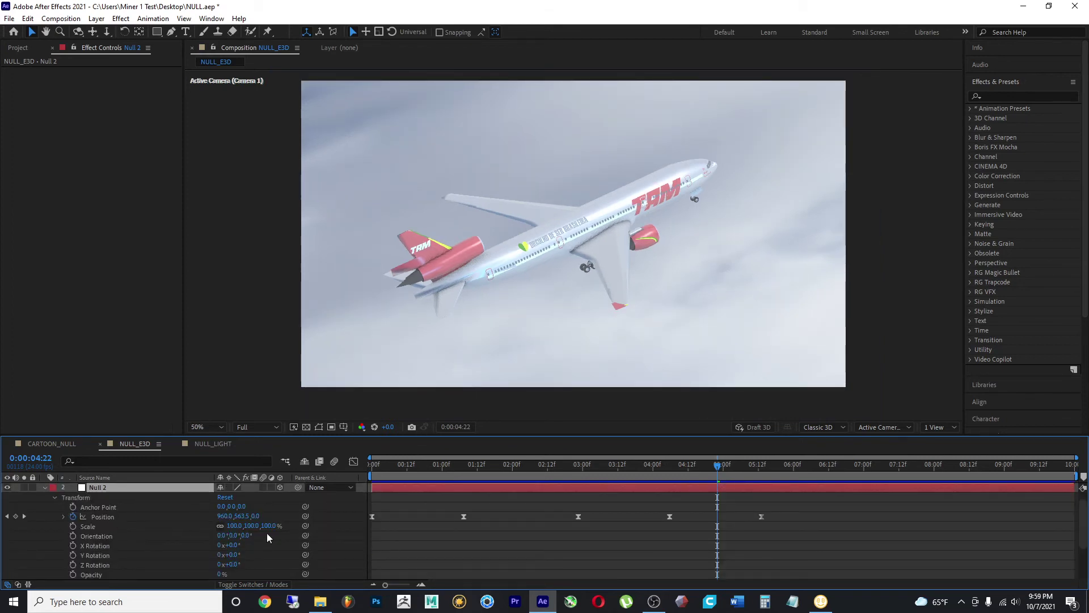
Step: Scrub the flight to 04:02 and back to 00:11, then undo a trial Position Y nudge
left_click_drag(385, 466, 659, 467)
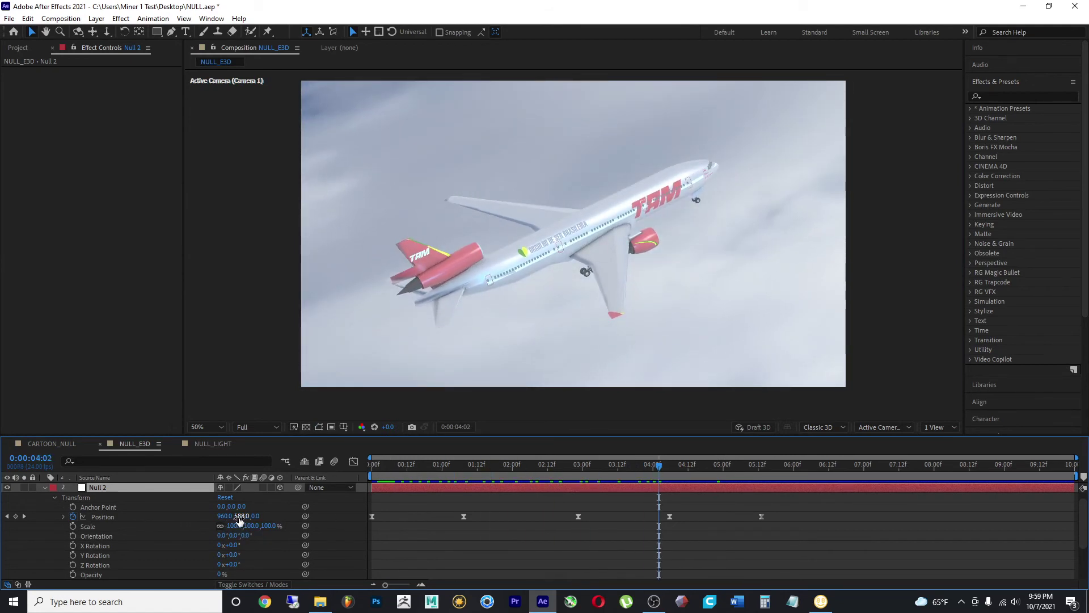
left_click_drag(412, 467, 400, 475)
left_click_drag(239, 516, 247, 521)
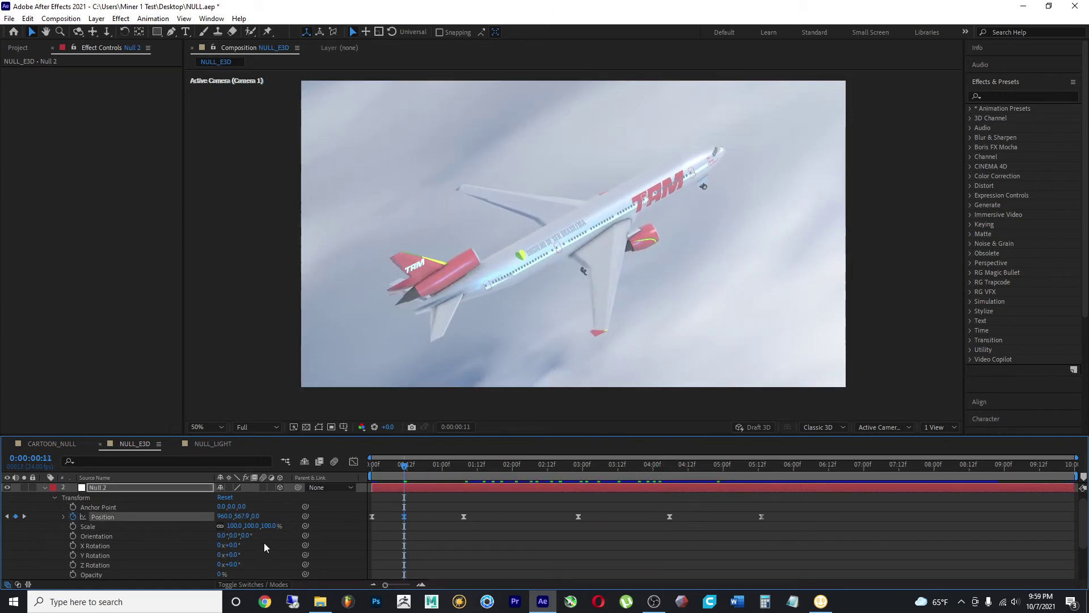
key("ctrl+z")
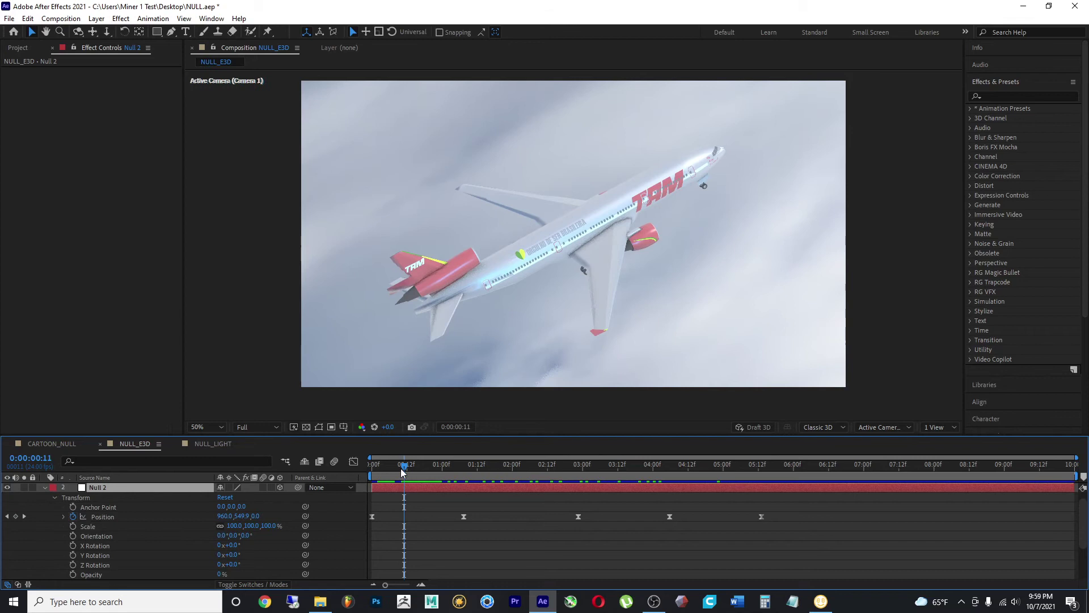
Step: At 00:14 try raising the plane via Position Y, undo it, and collapse Null 2
mouse_move(405, 467)
left_mouse_down()
mouse_move(380, 467)
mouse_move(418, 469)
left_mouse_up()
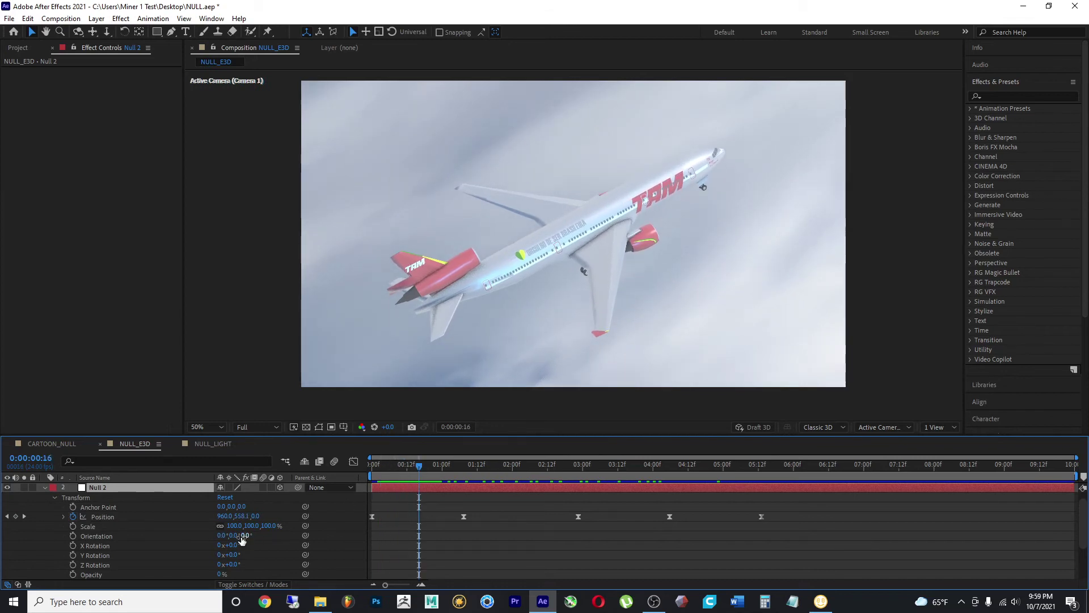
left_click_drag(242, 516, 142, 516)
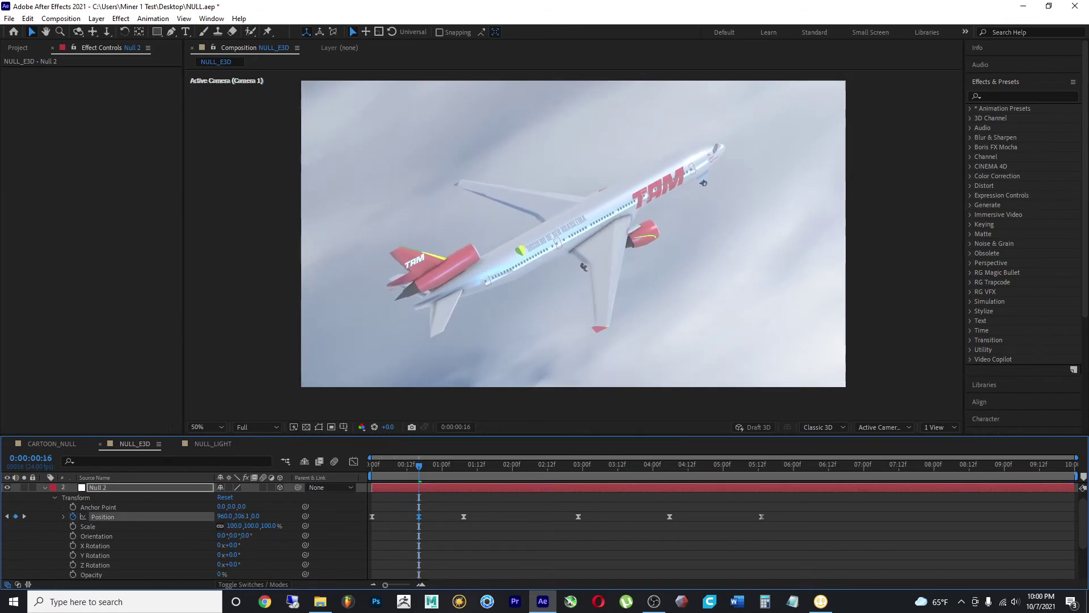
key("ctrl+z")
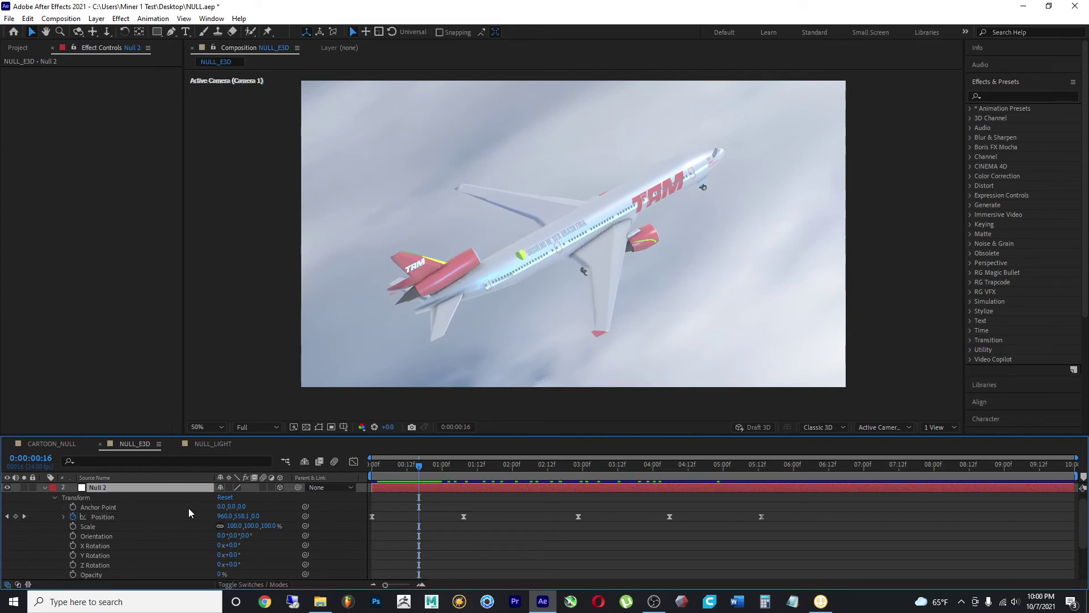
left_click(44, 487)
Step: Preview the NULL_LIGHT moving-light animation from the start
key("Home")
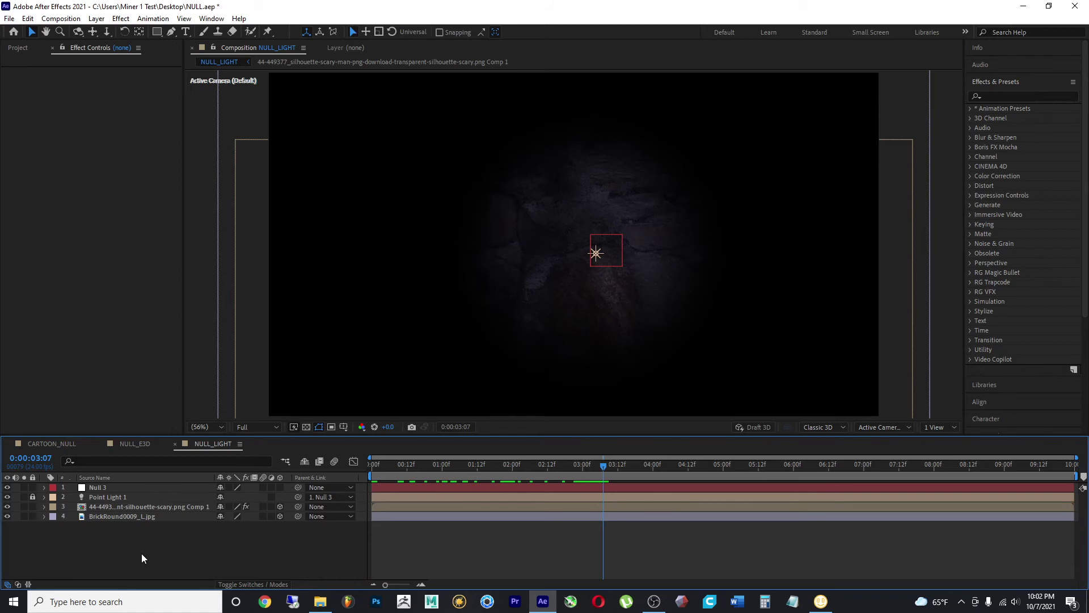
key("space")
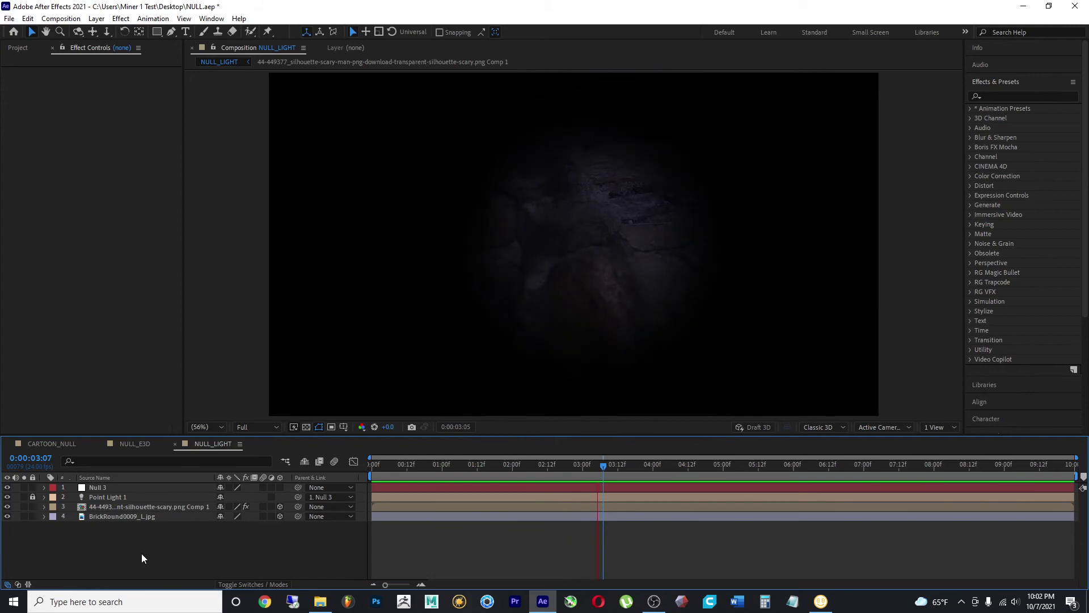
key("space")
Step: Select Null 3, reveal its wiggle(.5,800) Position expression and preview again
left_click(53, 486)
left_click(45, 487)
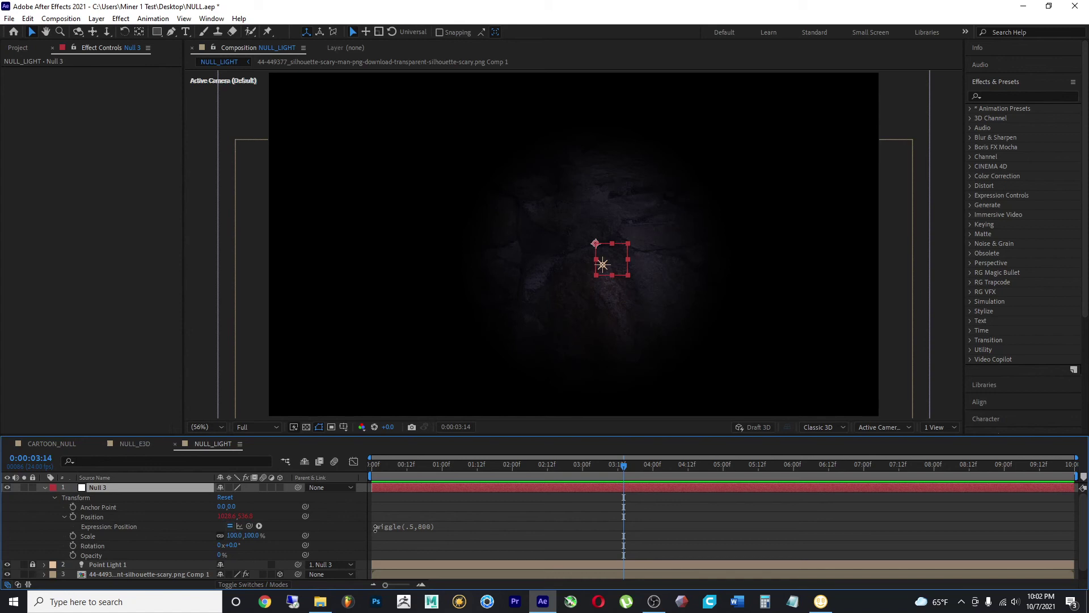
key("space")
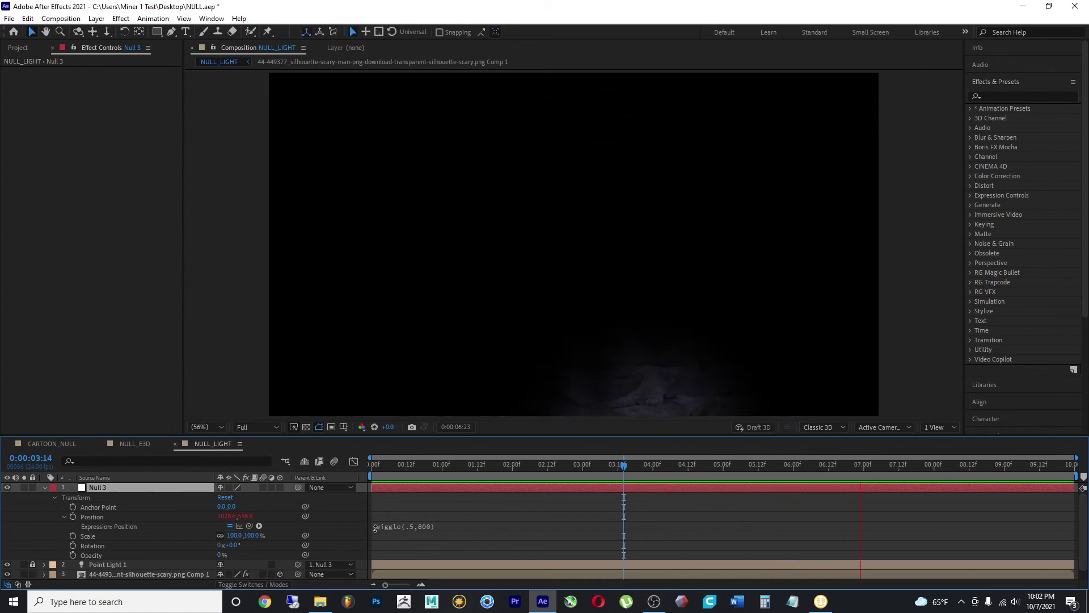
left_click(45, 487)
left_click(409, 467)
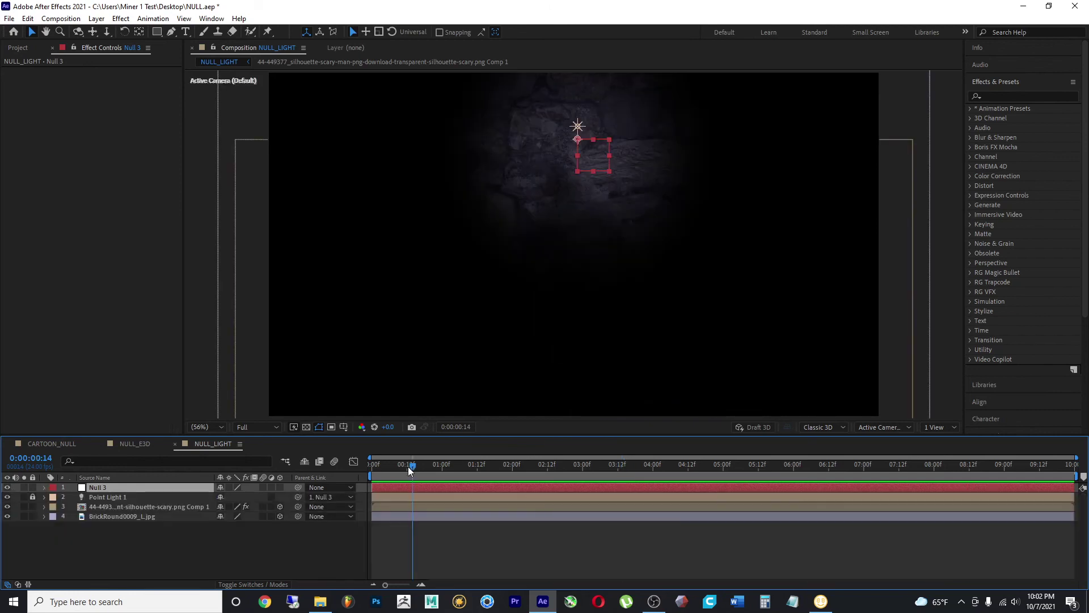
left_click(136, 444)
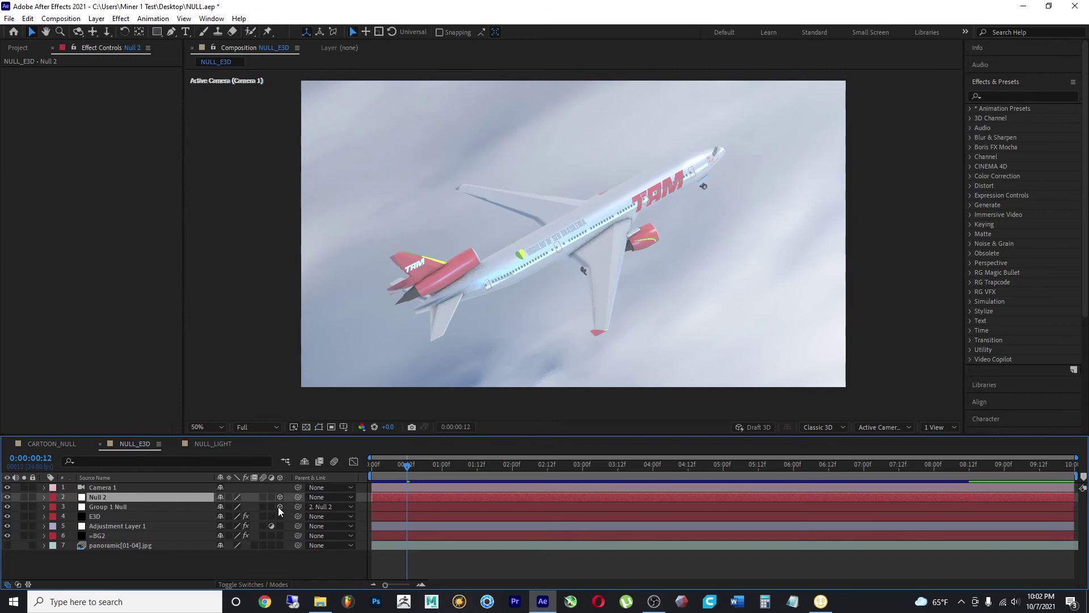
left_click(210, 445)
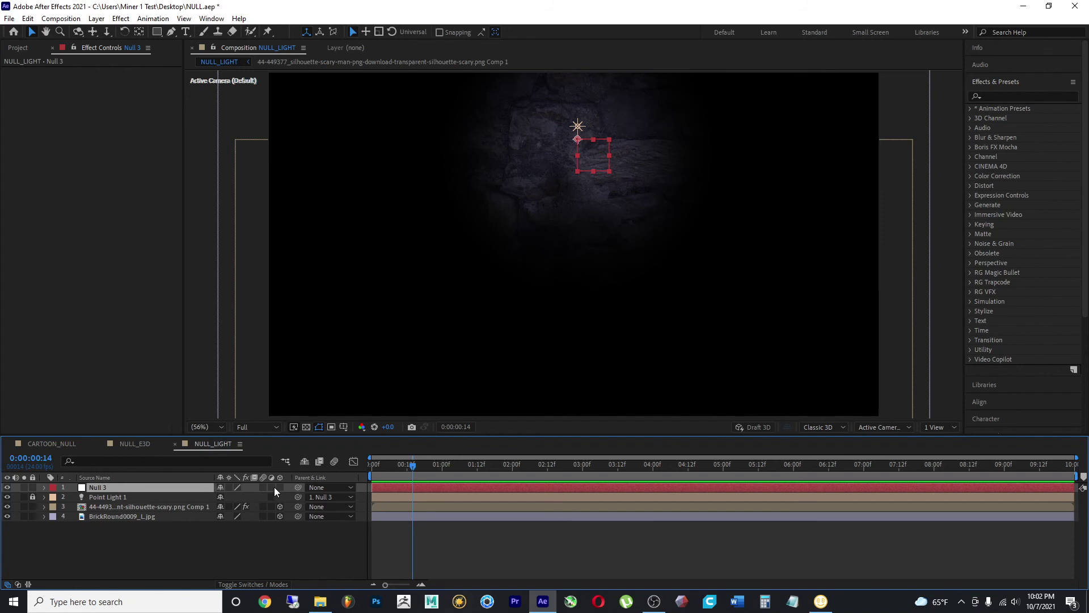
left_click(115, 495)
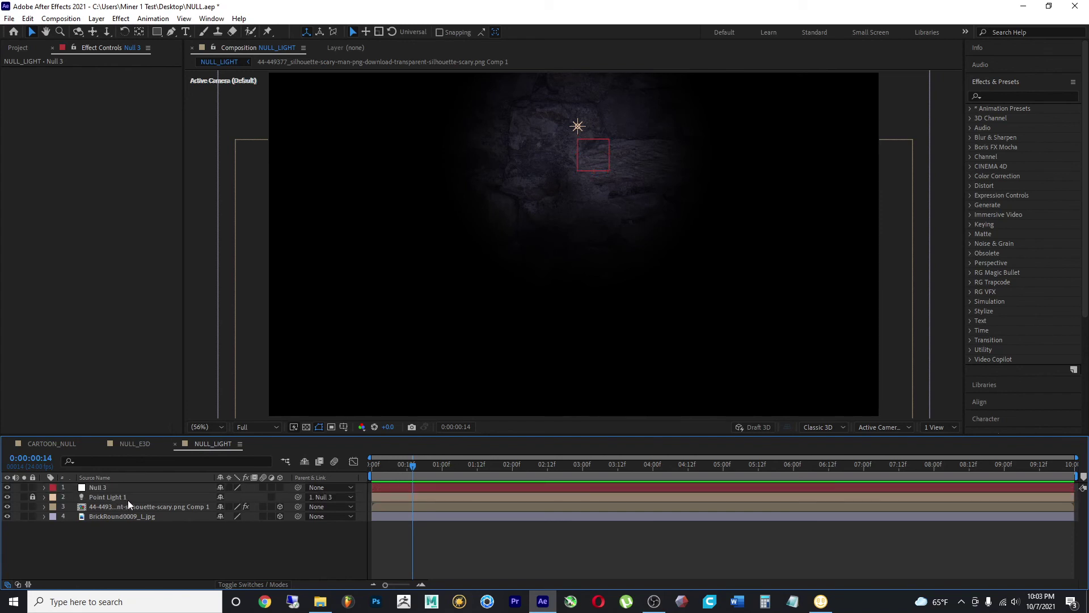
left_click(108, 496)
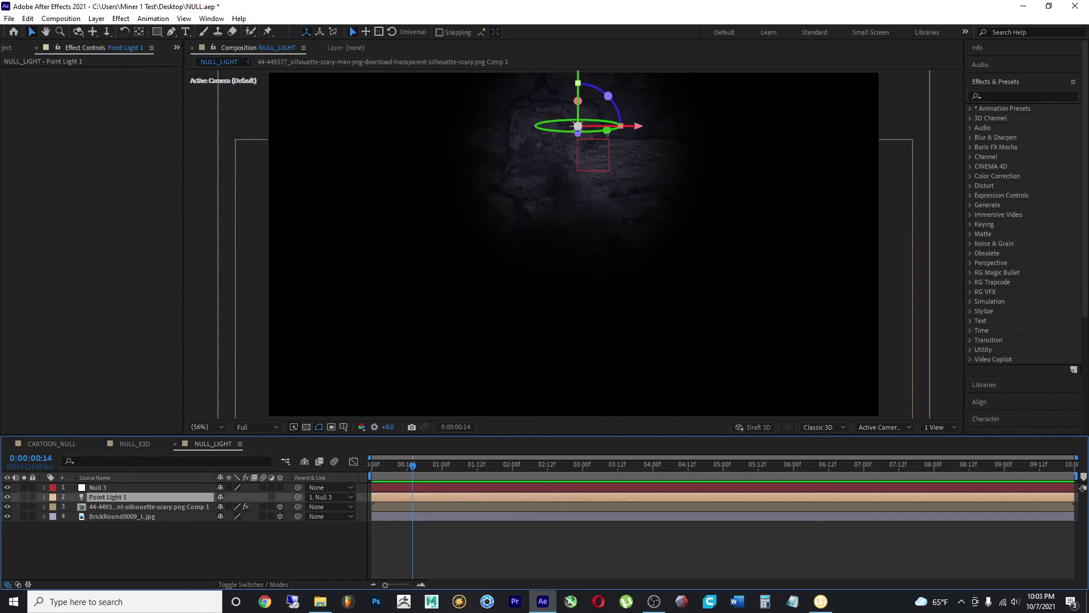
Step: Try sliding Point Light 1 left along X, undo it, and inspect its properties
left_click_drag(626, 128, 553, 130)
key("ctrl+z")
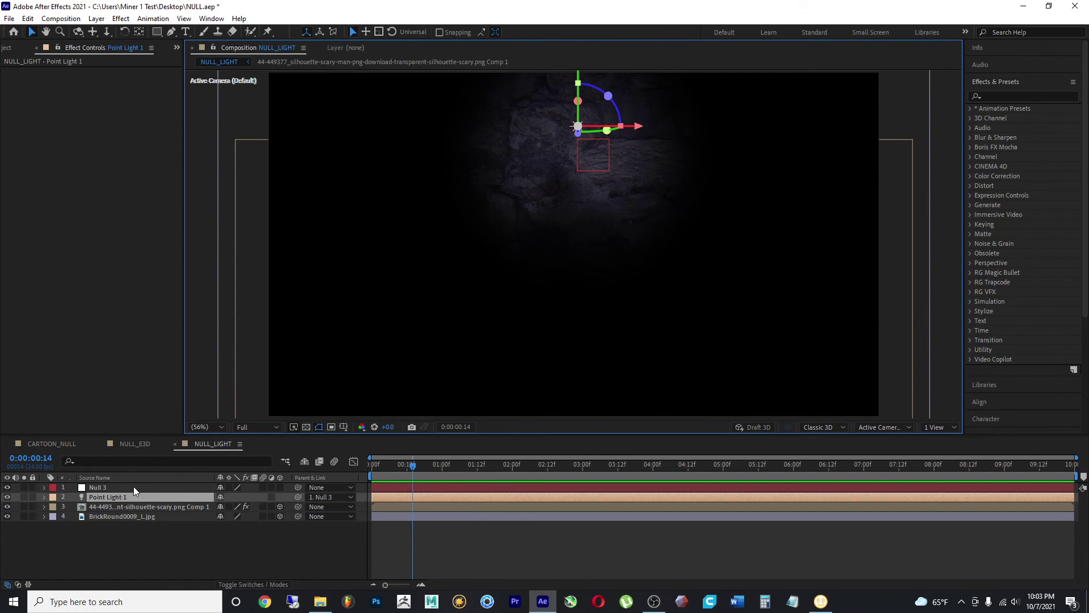
left_click(44, 497)
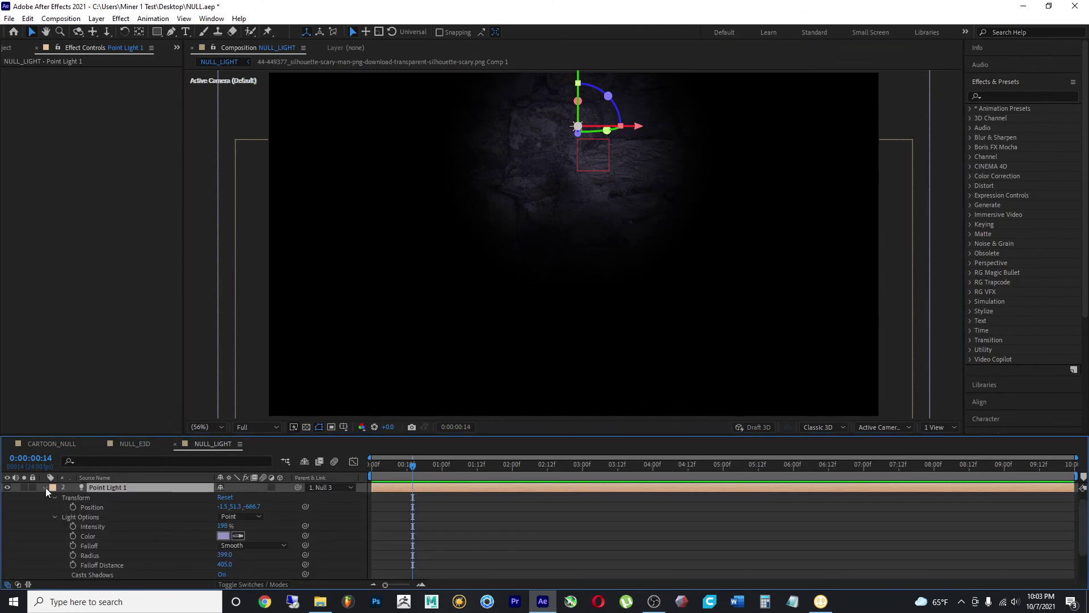
left_click(43, 487)
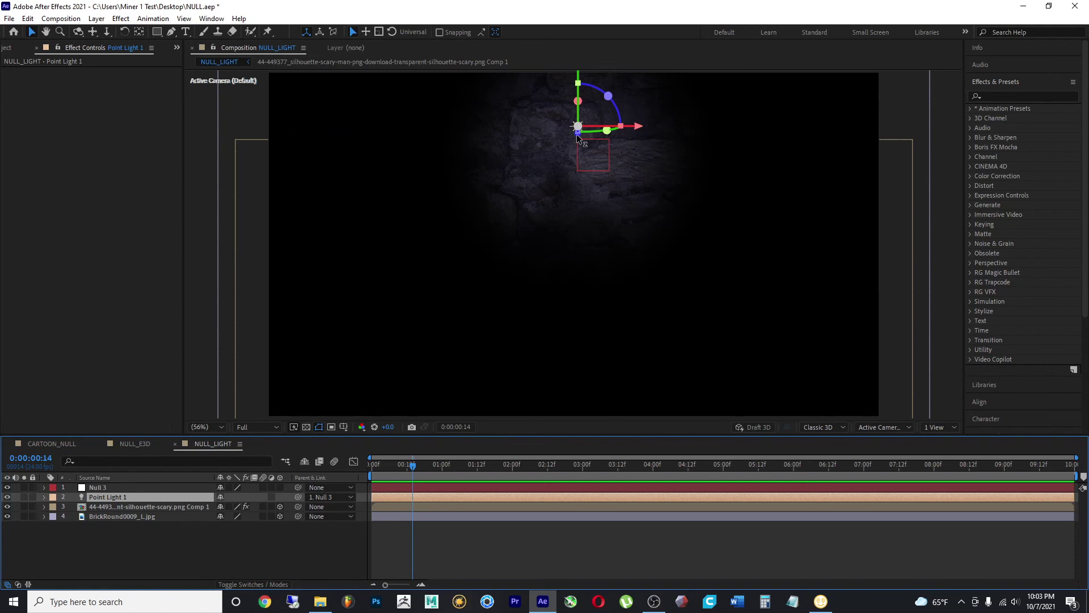
Step: Push Point Light 1 back along depth to z -680.9, return to frame 6 and select Null 3
left_click_drag(577, 131, 496, 169)
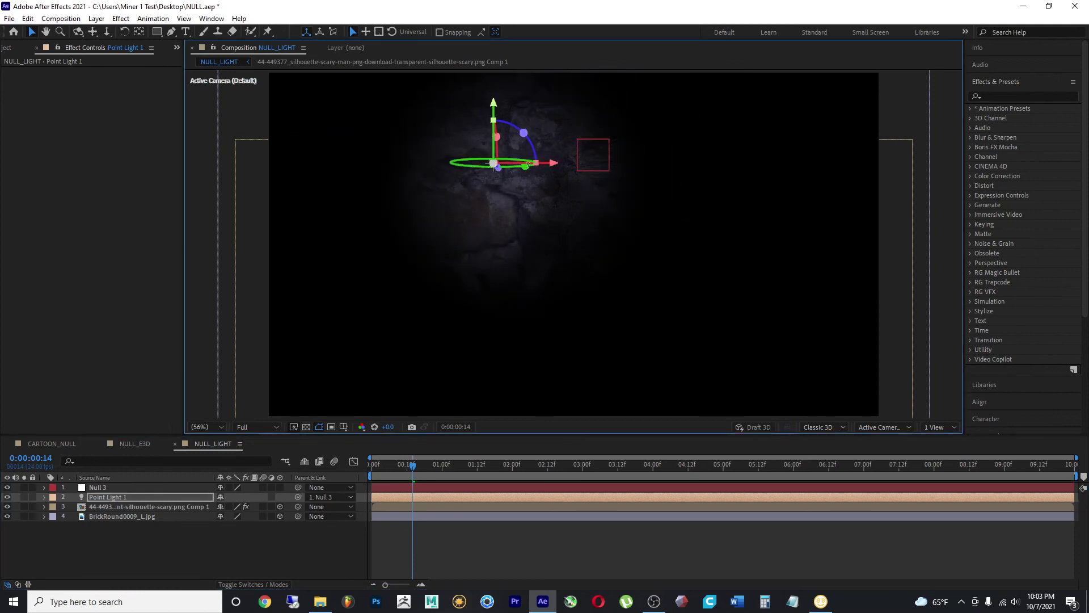
key("ctrl+z")
left_click_drag(579, 135, 541, 136)
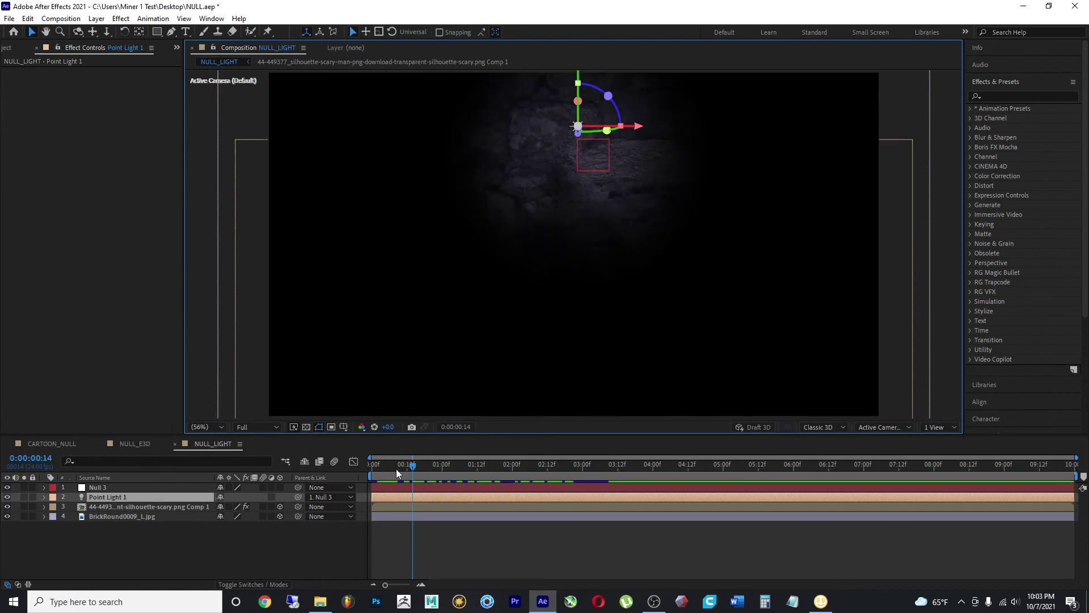
left_click_drag(413, 464, 390, 464)
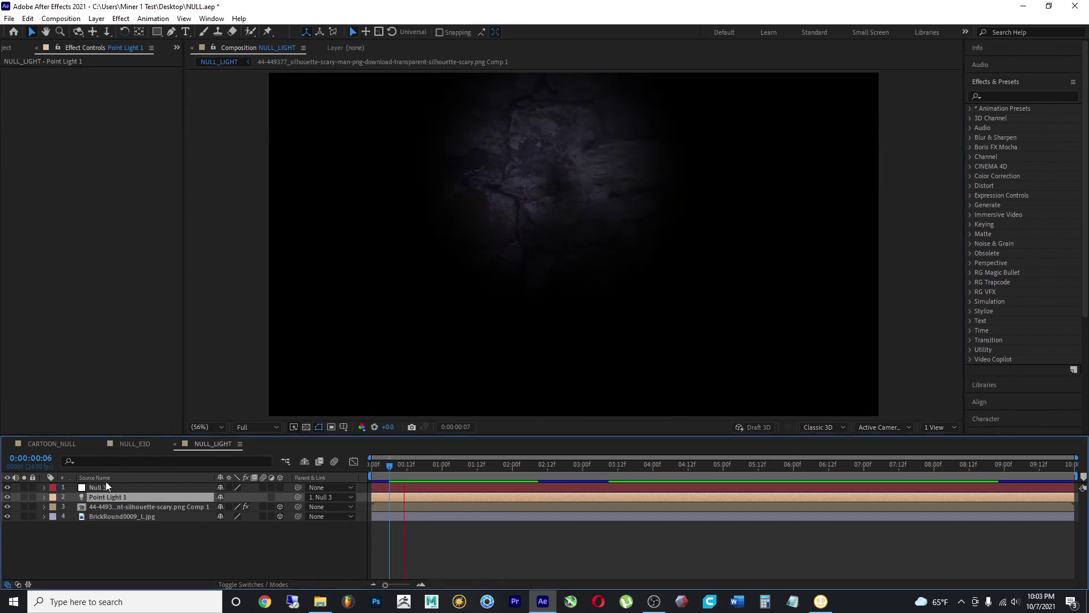
left_click(98, 487)
Step: Show Null 3's wiggle expression at the comp start and make Null 3 a 3D layer
left_click(45, 488)
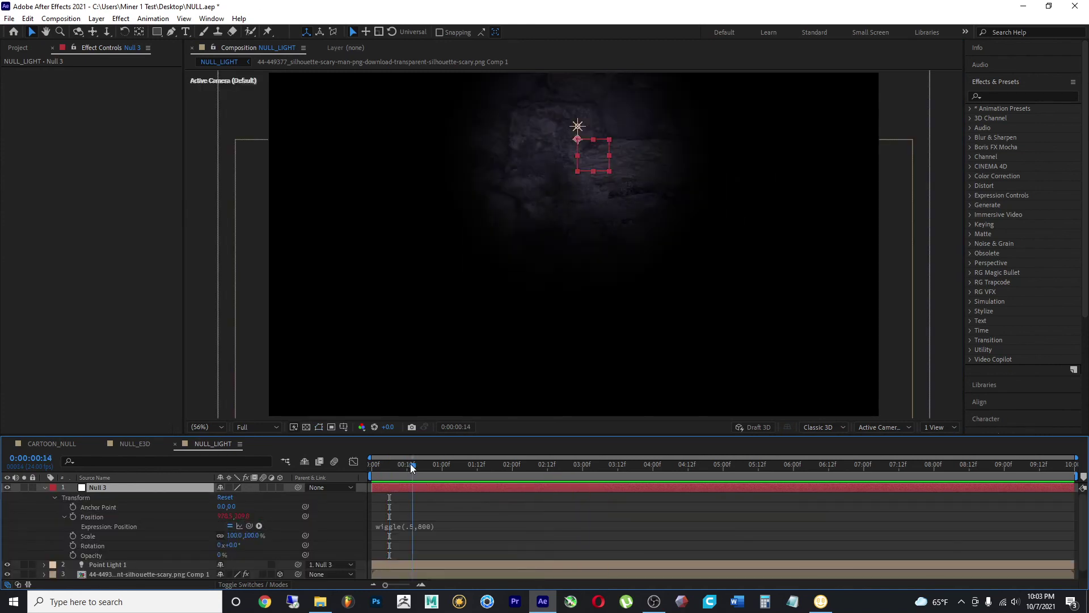
key("Home")
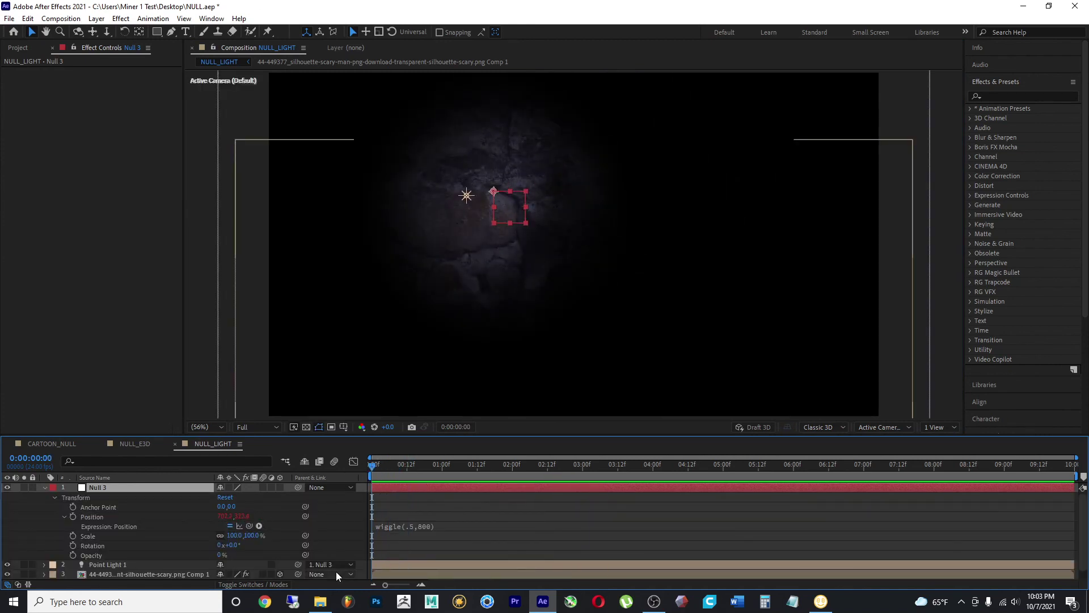
left_click(280, 487)
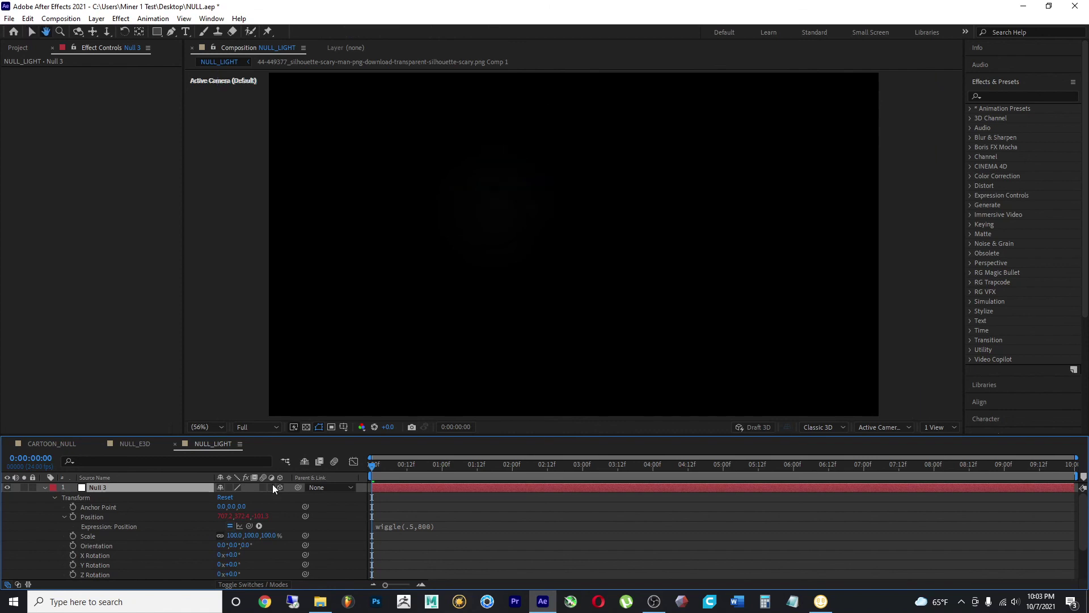
Step: Change Null 3's expression to wiggle(5,800) and preview the faster flicker
left_click(732, 464)
left_click(445, 524)
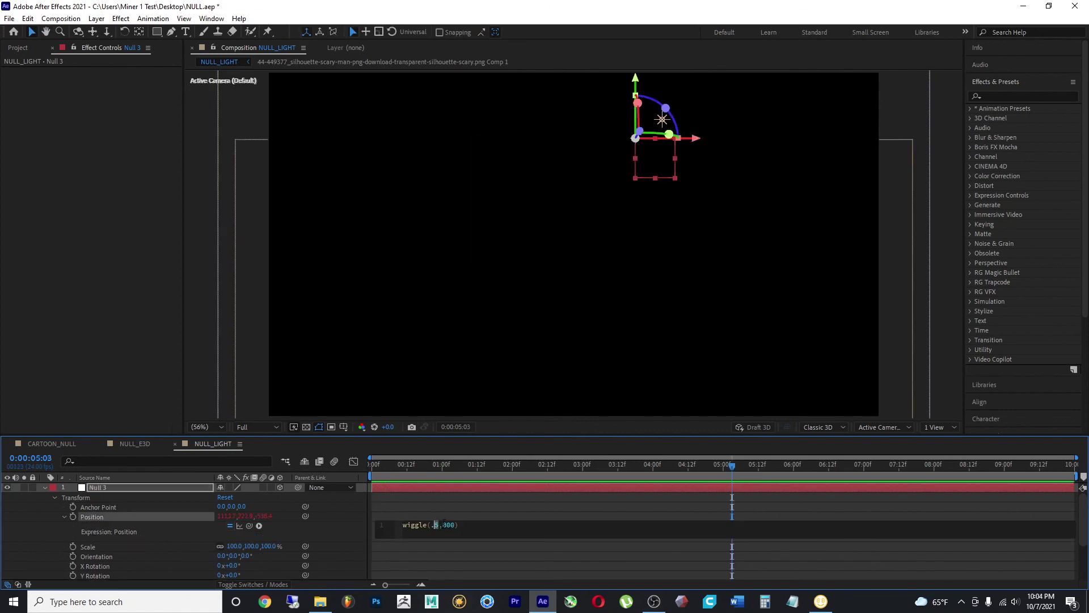
key("BackSpace")
key("BackSpace")
type("5")
key("KP_Enter")
key("space")
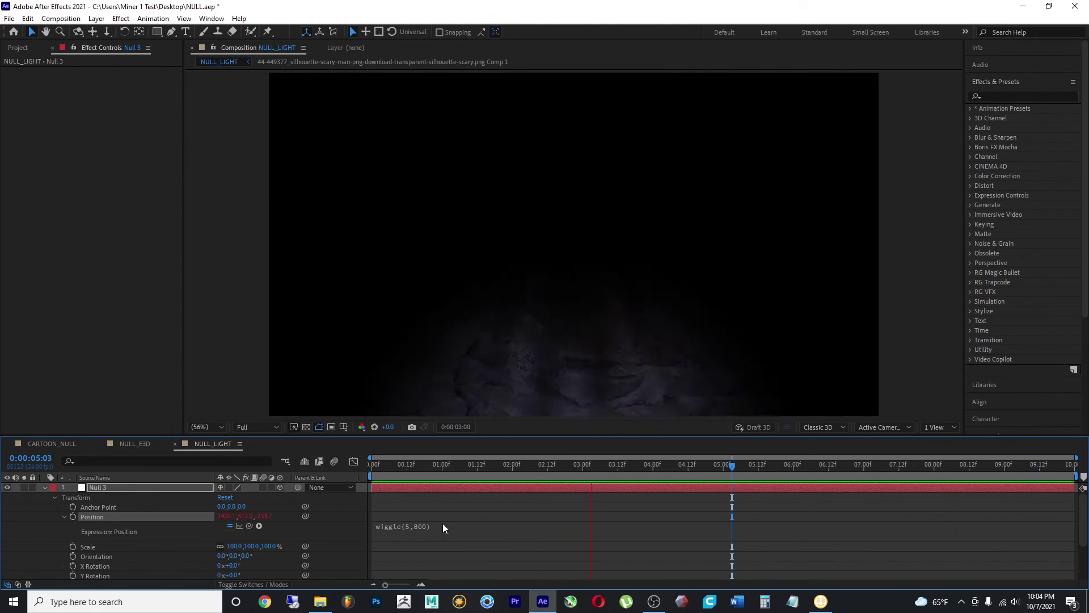
key("space")
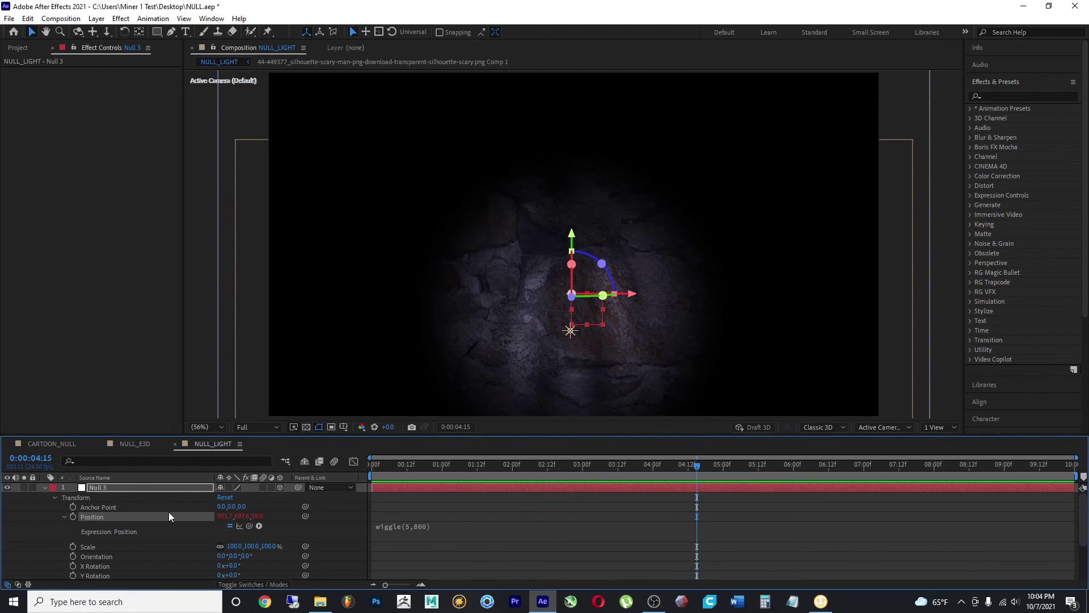
Step: Restore the expression to wiggle(.5,800), then deselect and collapse Null 3
type(".")
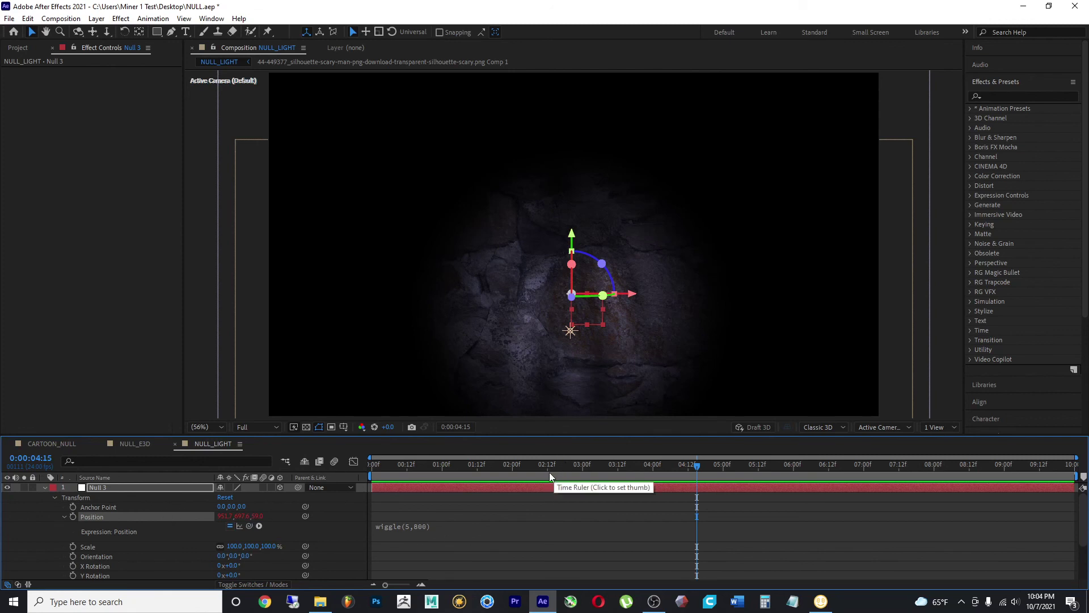
left_click(467, 563)
key("Home")
left_click(420, 531)
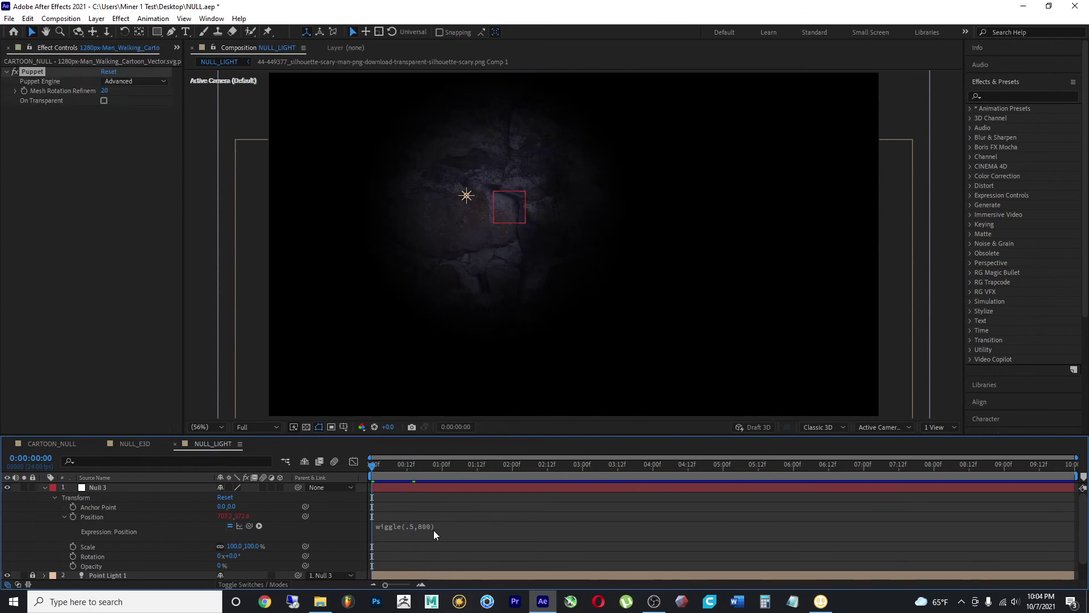
left_click(45, 487)
Step: Preview the wandering light and return the playhead to about three seconds
key("space")
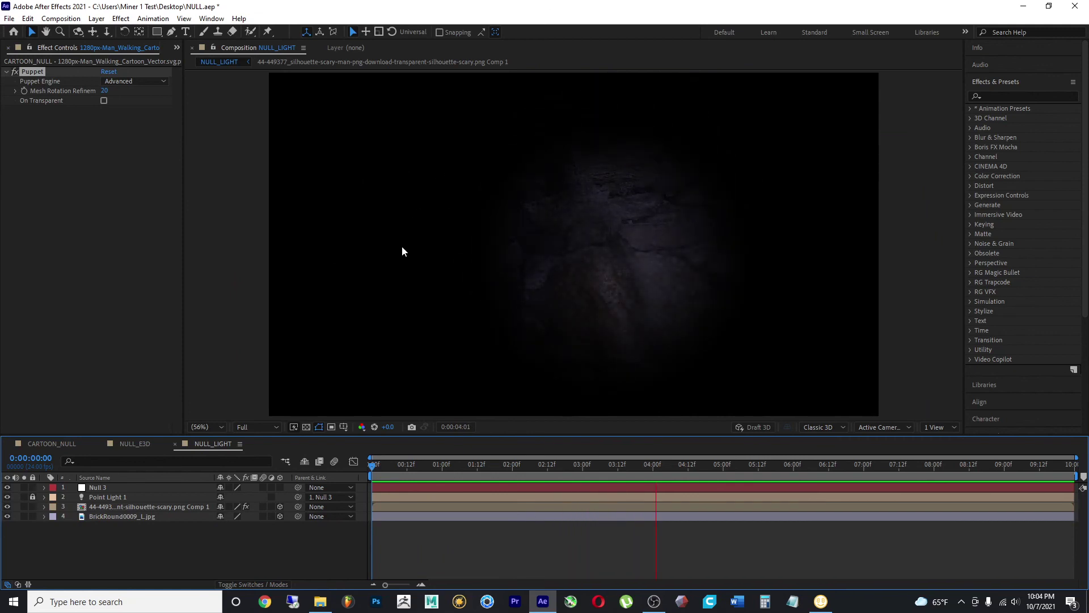
left_click(269, 531)
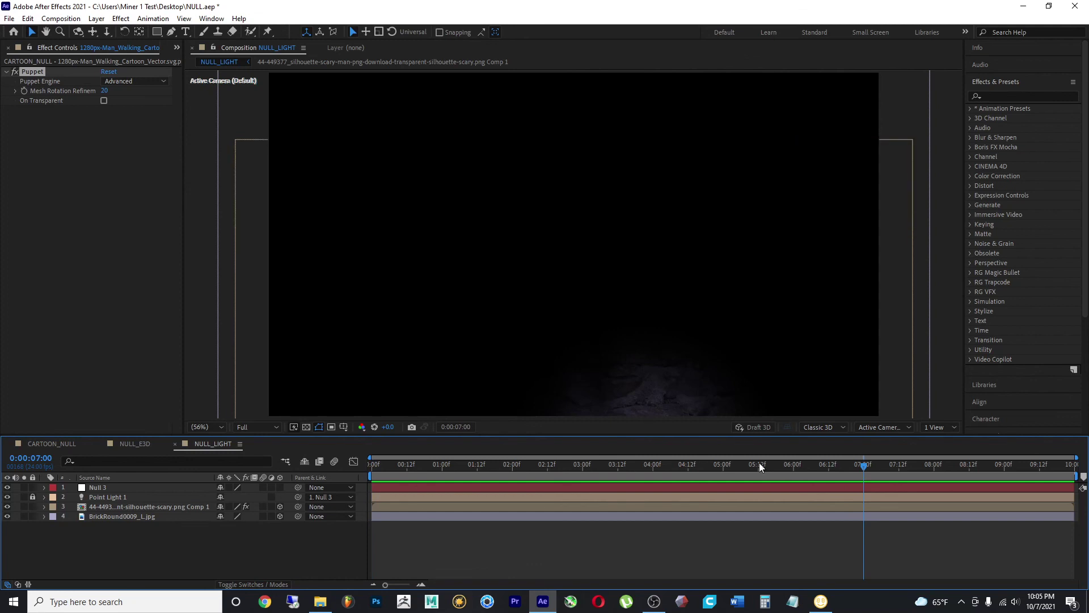
left_click_drag(738, 463, 621, 464)
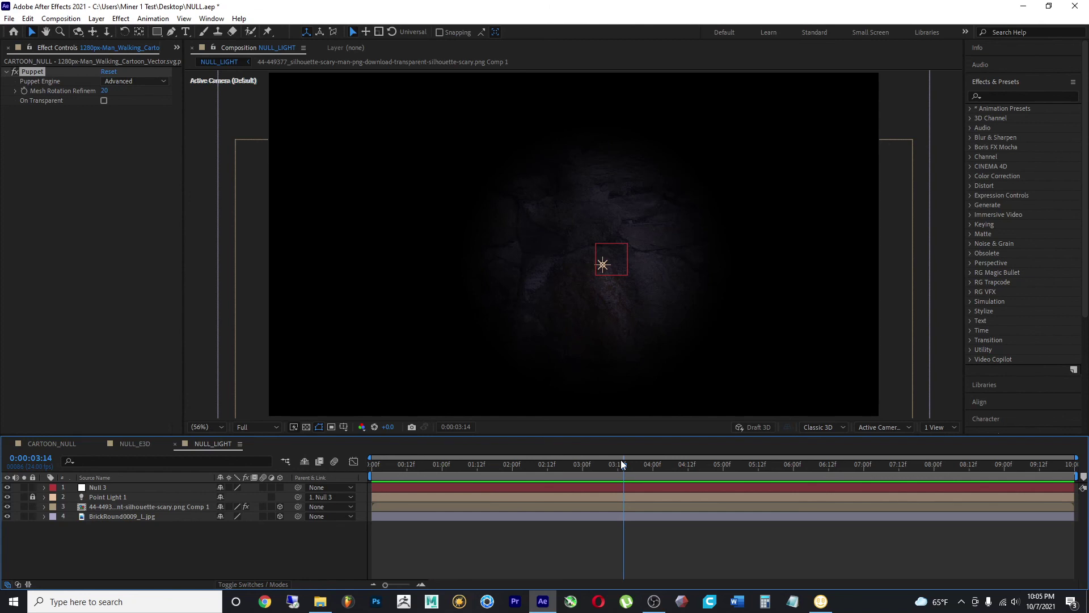
left_click(620, 459)
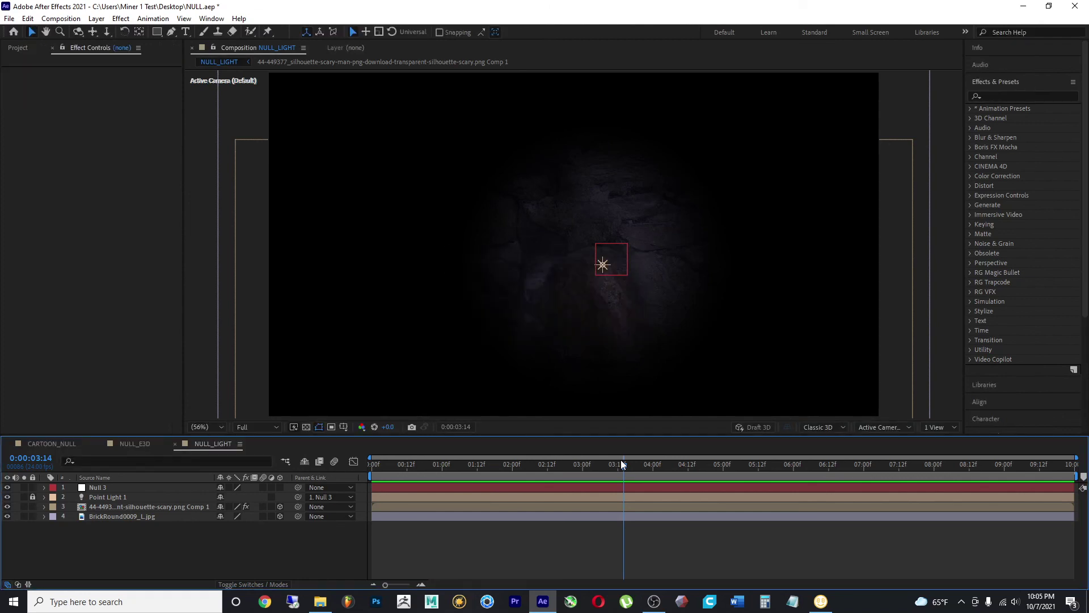